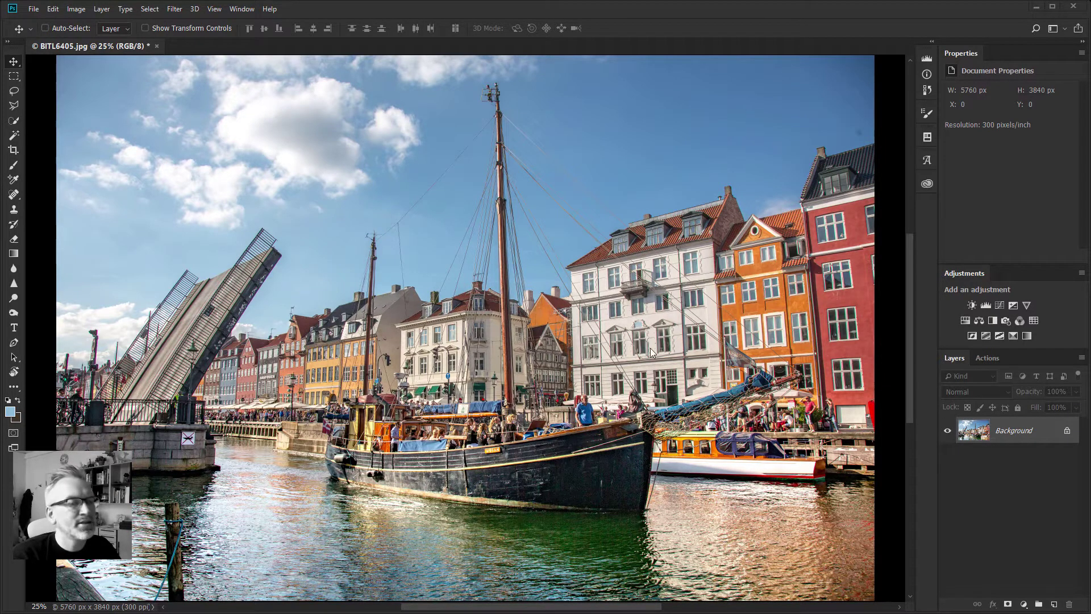
Convert the harbour photo layer for smart filters and open it in the Camera Raw Filter.
{"action": "left_click", "coordinate": [180, 11]}
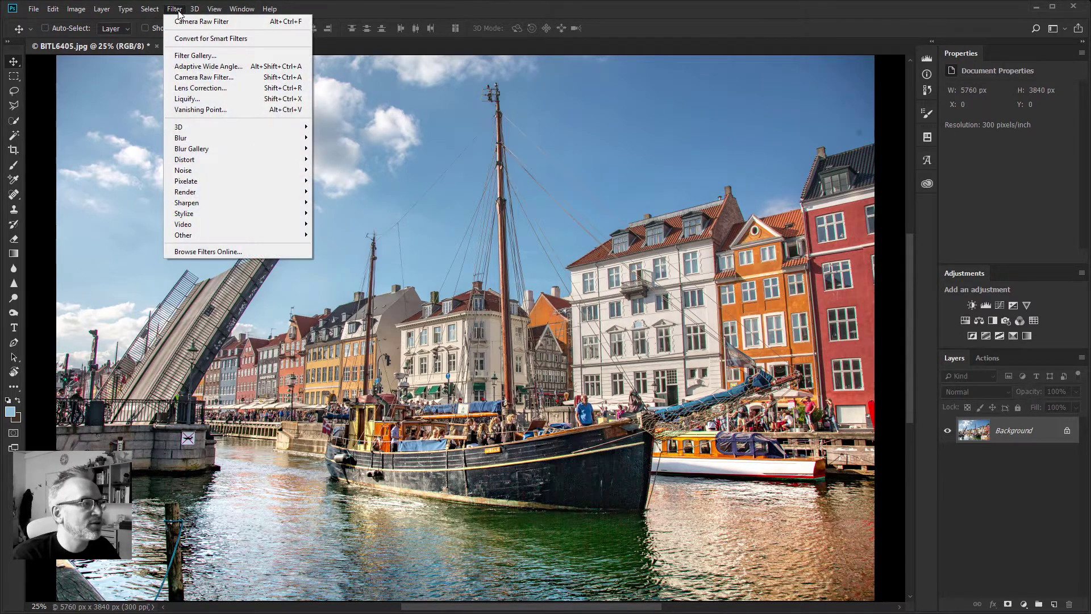
{"action": "left_click", "coordinate": [210, 38]}
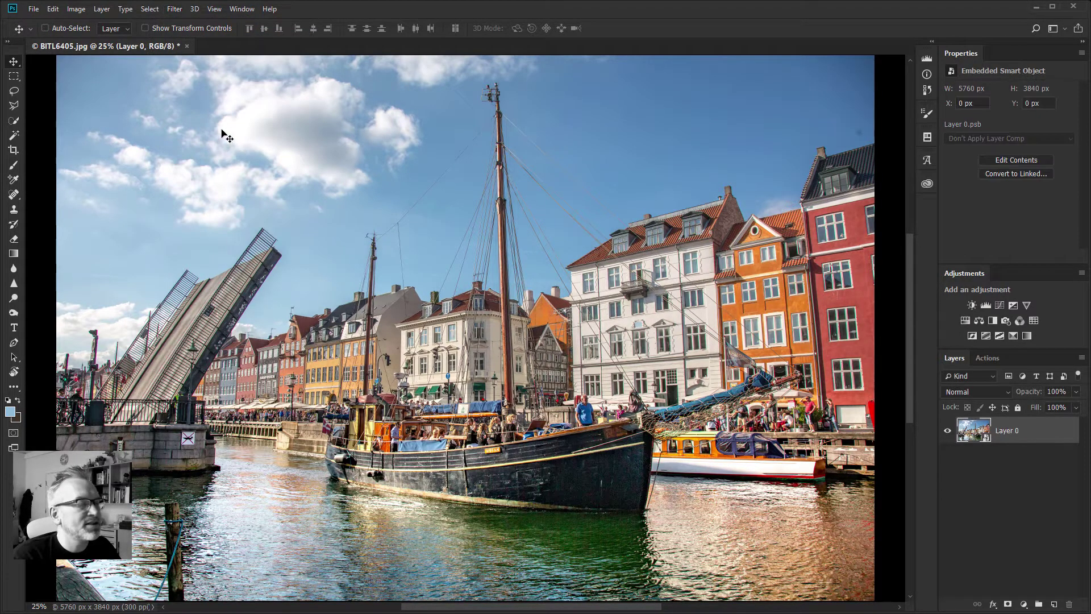
{"action": "left_click", "coordinate": [175, 10]}
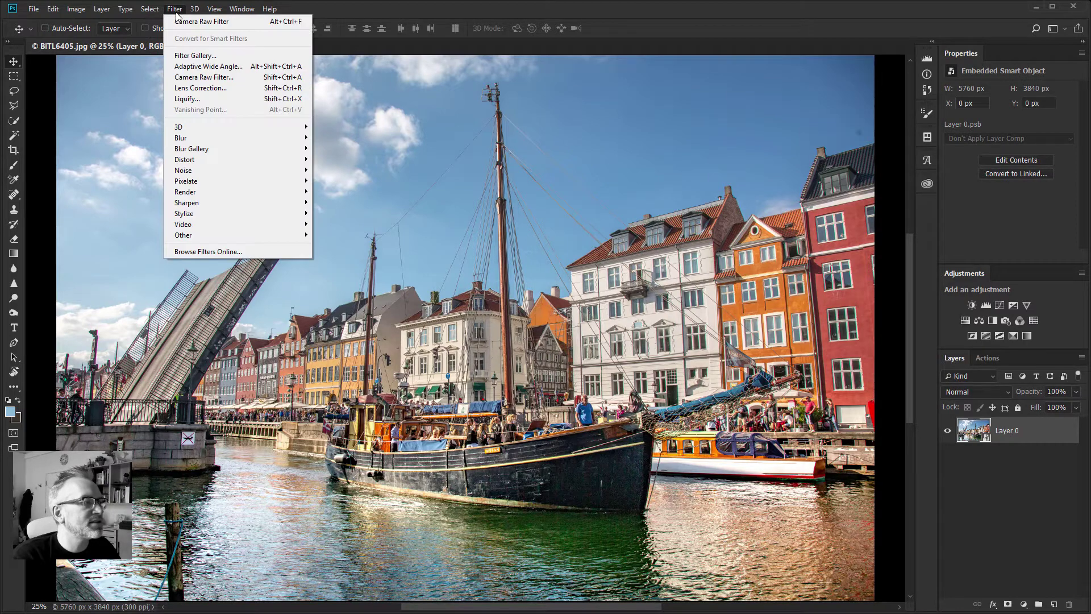
{"action": "left_click", "coordinate": [215, 79]}
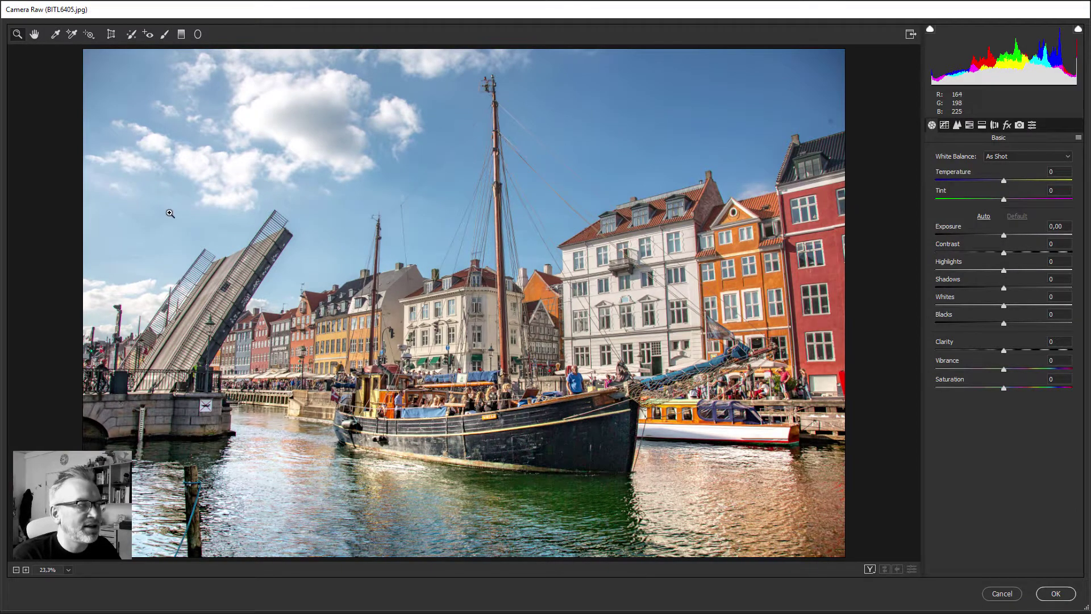
In Camera Raw Transform, try Upright Level, Vertical and Full, then settle on Guided.
{"action": "left_click", "coordinate": [111, 34]}
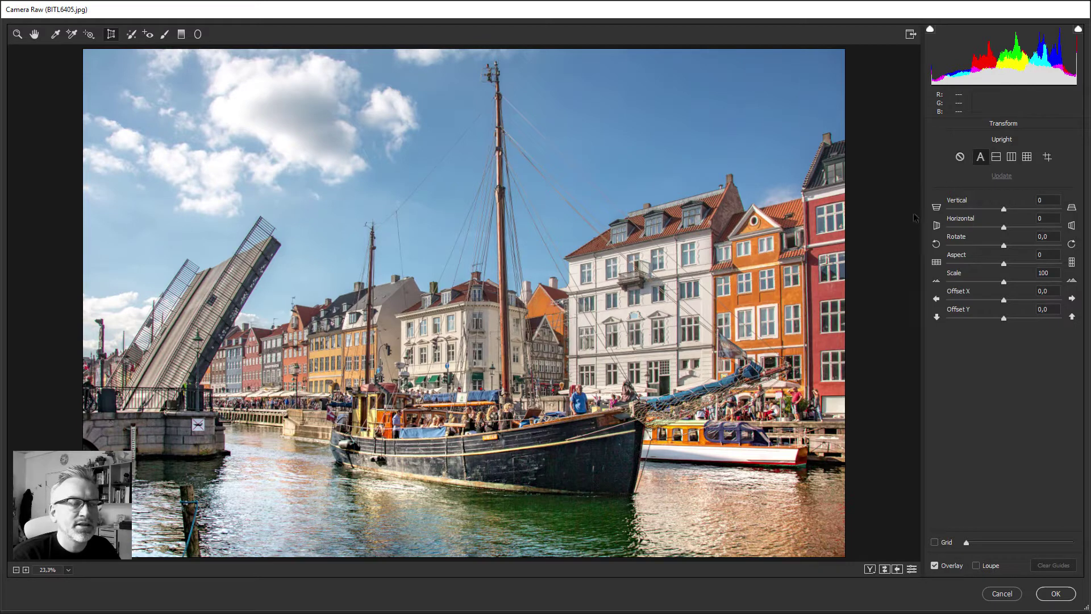
{"action": "left_click", "coordinate": [996, 159]}
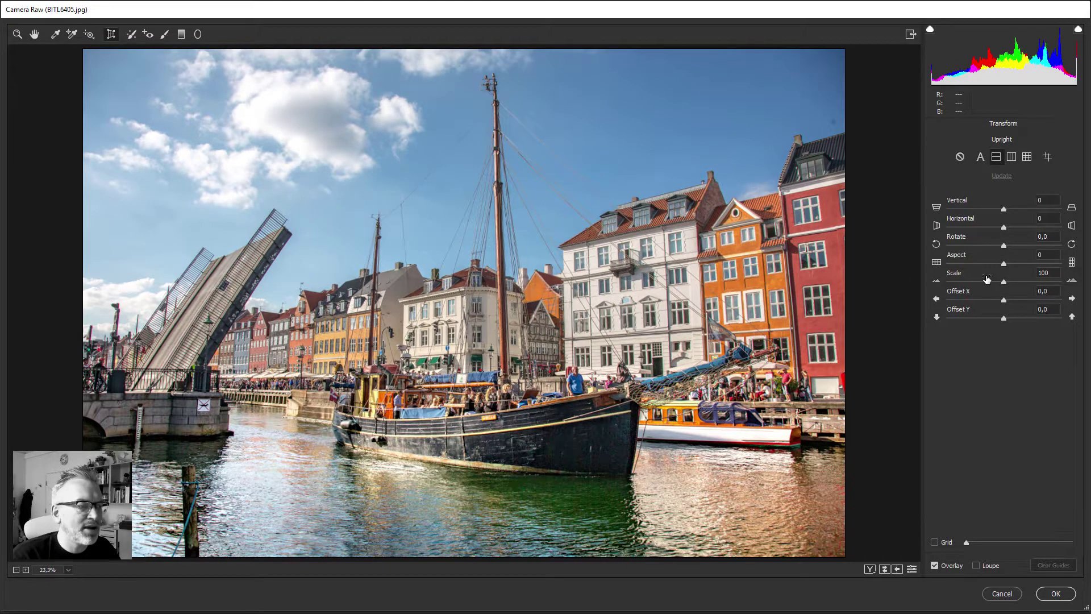
{"action": "left_click", "coordinate": [1012, 158]}
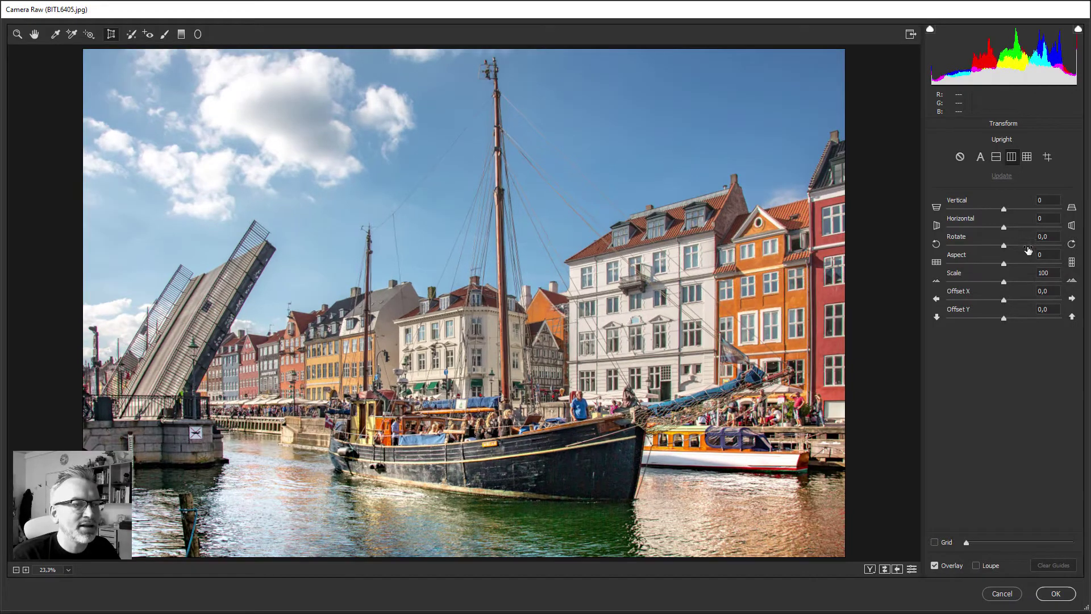
{"action": "key", "text": "shift+f"}
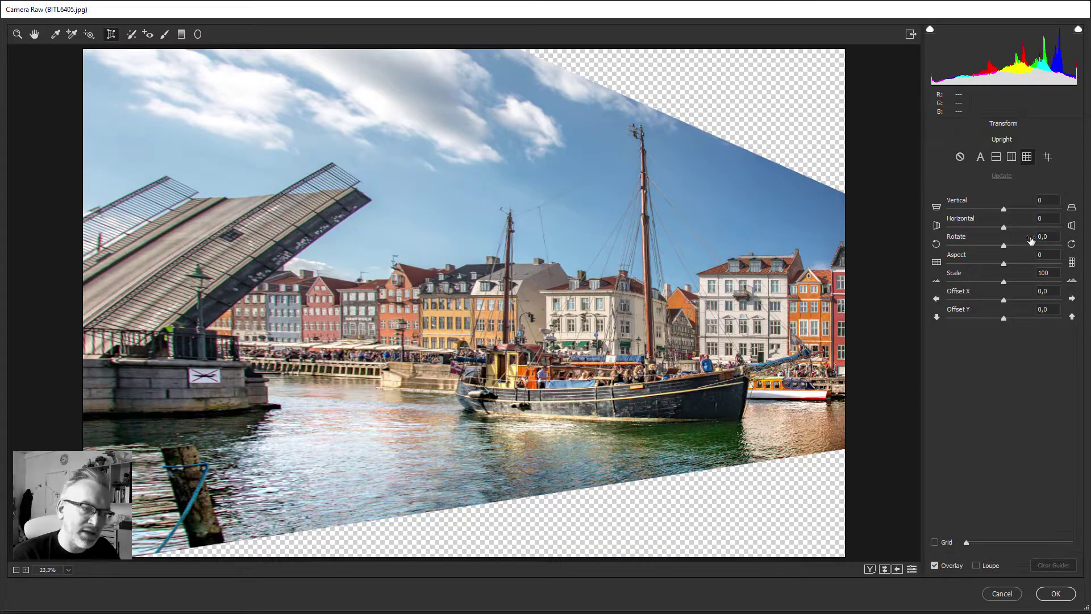
{"action": "left_click", "coordinate": [1047, 158]}
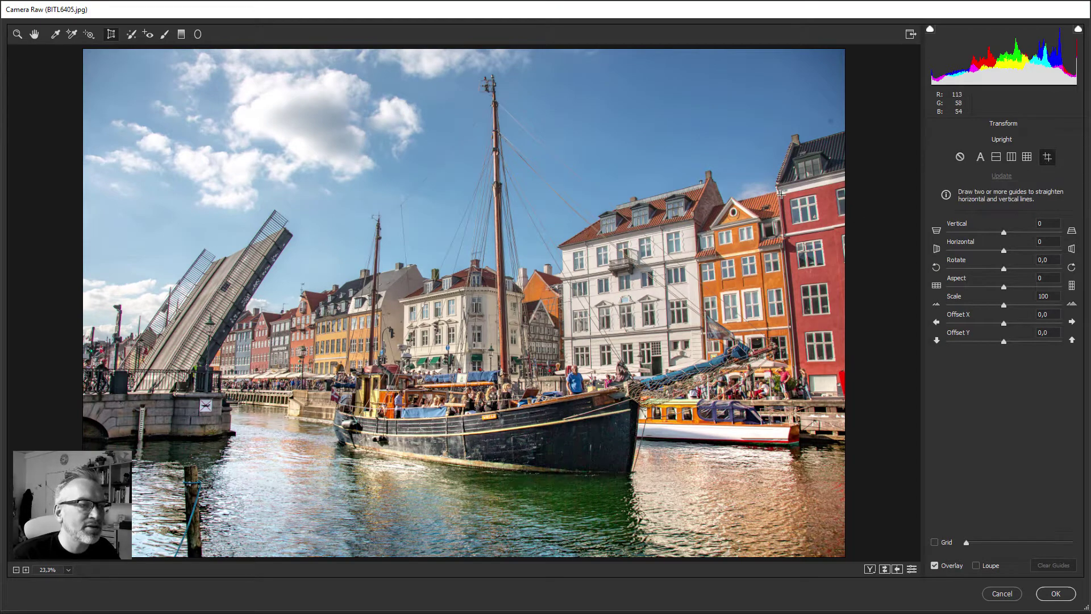
{"action": "left_click_drag", "start_coordinate": [780, 194], "coordinate": [795, 402]}
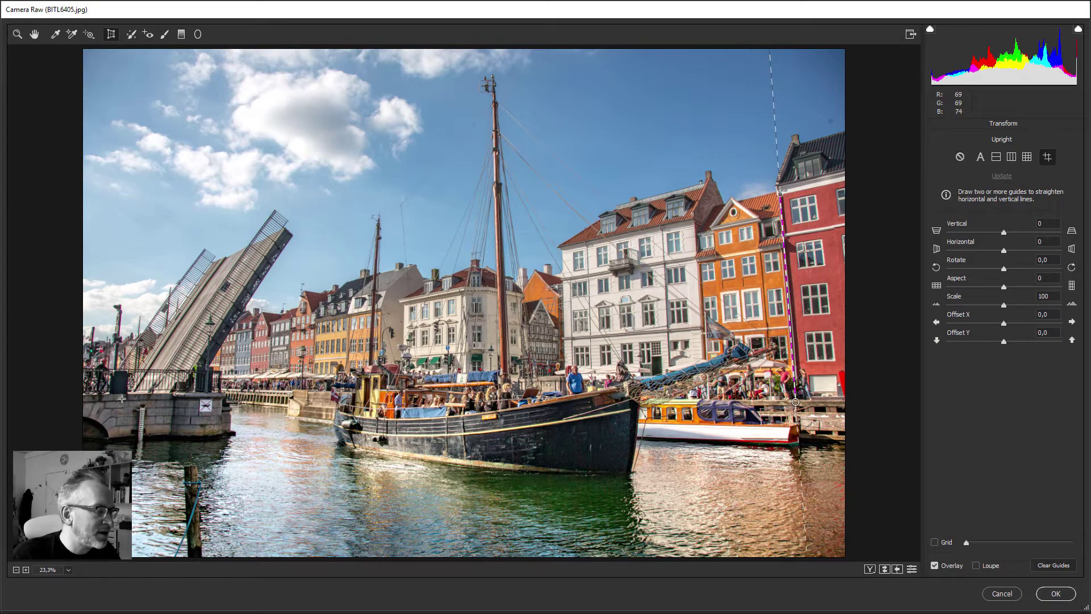
{"action": "left_click_drag", "start_coordinate": [93, 394], "coordinate": [233, 394]}
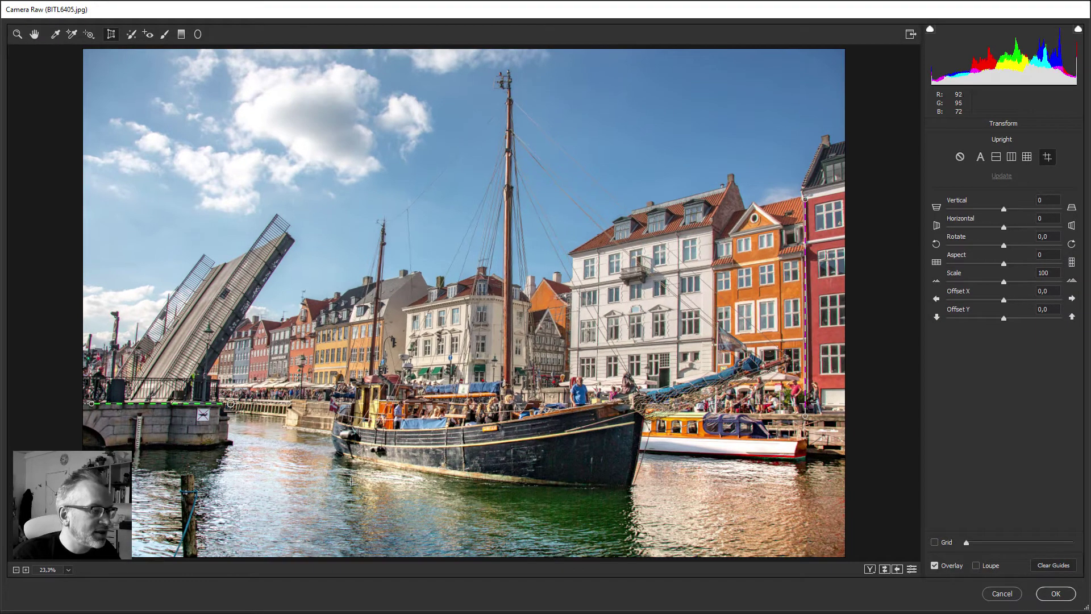
{"action": "left_click_drag", "start_coordinate": [510, 382], "coordinate": [510, 173]}
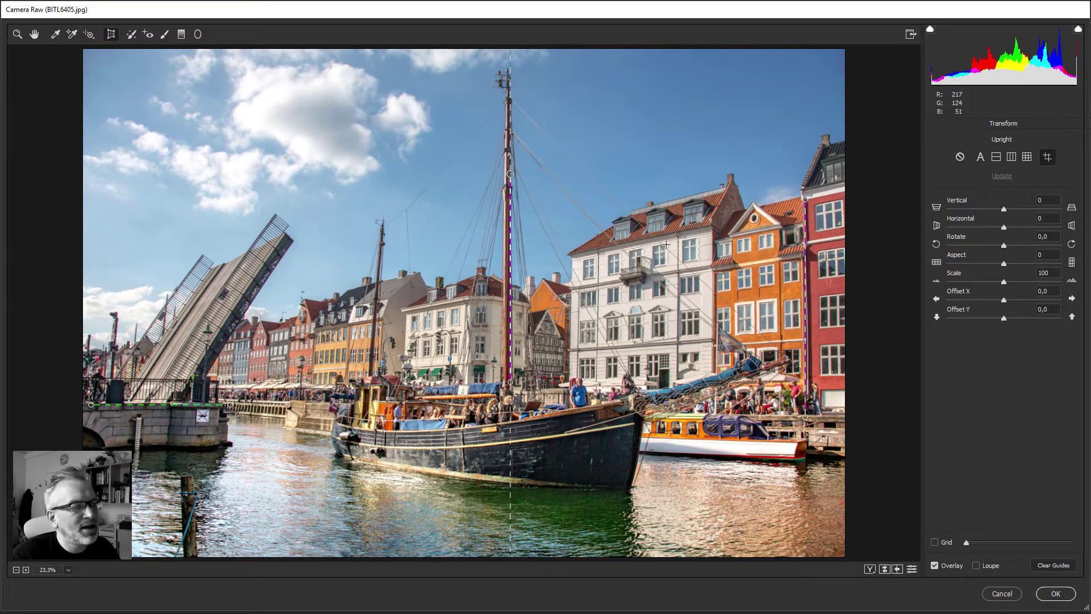
{"action": "left_click_drag", "start_coordinate": [510, 173], "coordinate": [521, 171]}
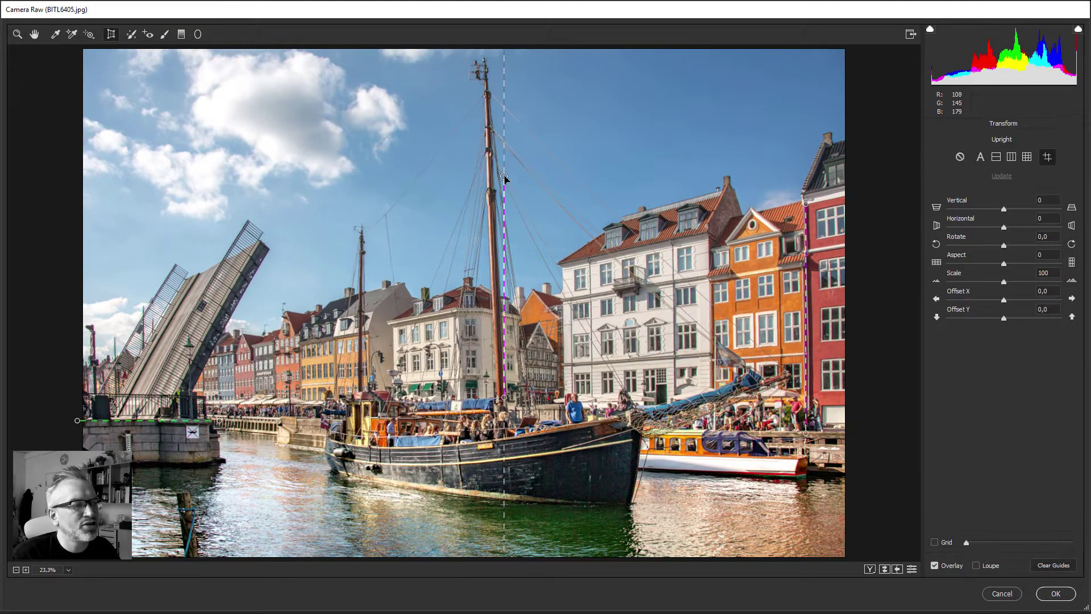
{"action": "mouse_move", "coordinate": [504, 177]}
{"action": "left_mouse_down"}
{"action": "mouse_move", "coordinate": [496, 180]}
{"action": "mouse_move", "coordinate": [520, 186]}
{"action": "left_mouse_up"}
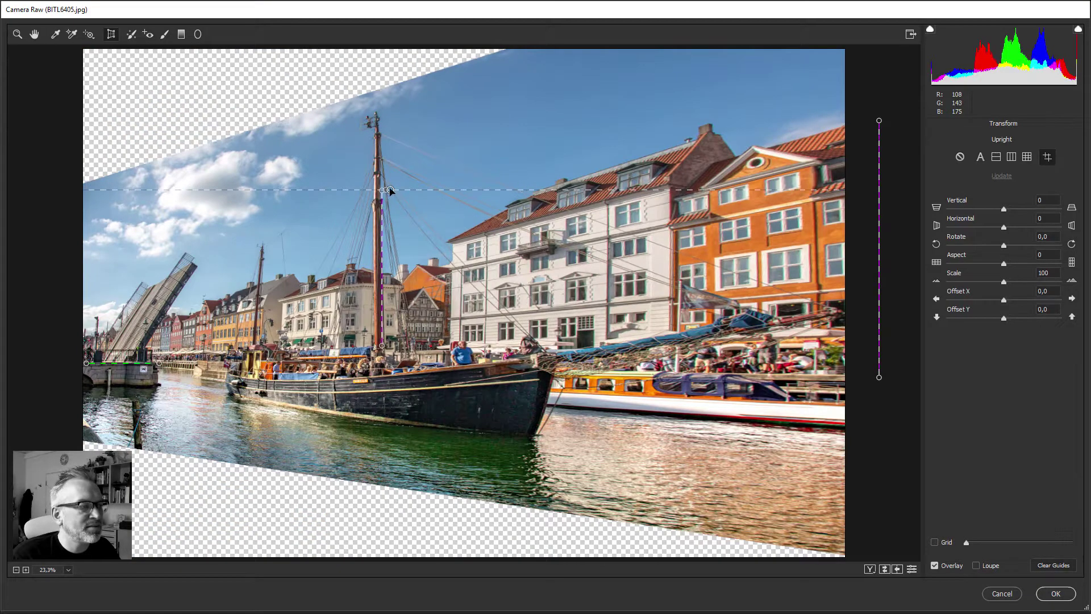
{"action": "key", "text": "ctrl+z"}
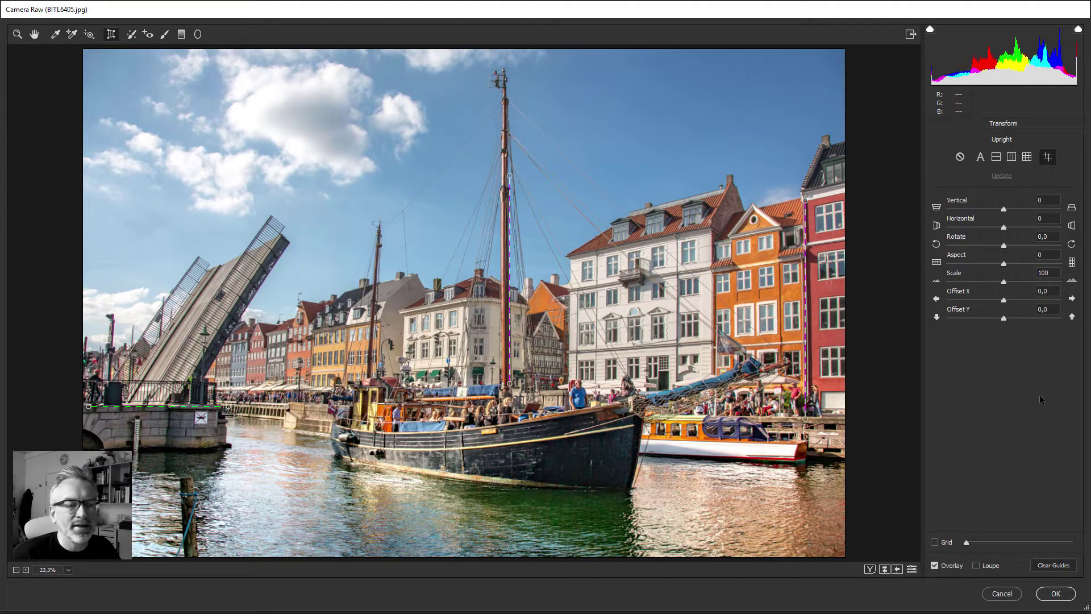
{"action": "left_click", "coordinate": [1050, 565]}
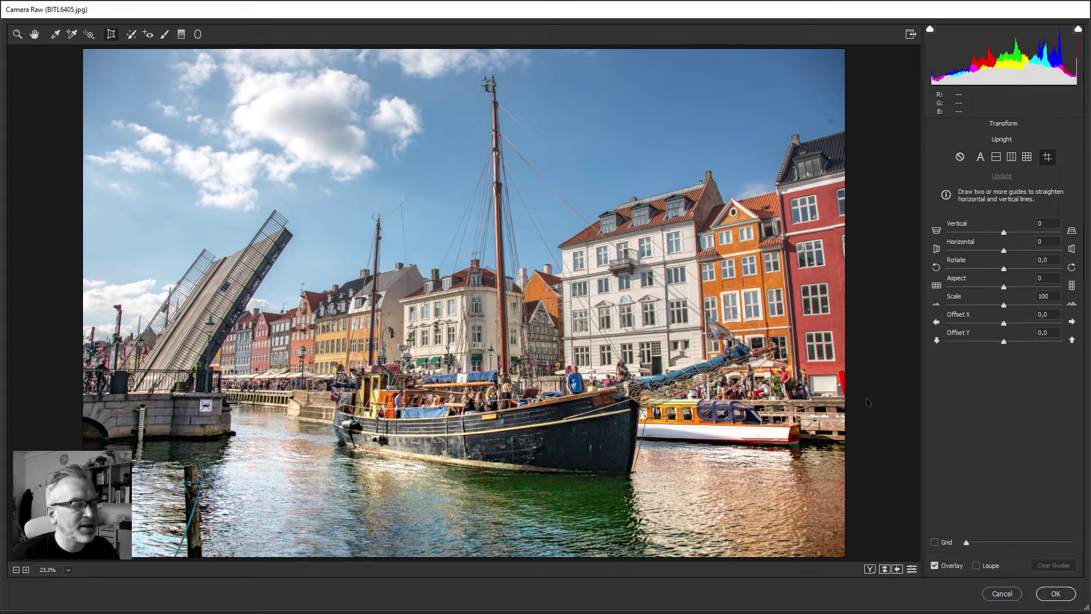
Show a dense grid overlay and draw a guide along the orange building's edge.
{"action": "left_click", "coordinate": [935, 543]}
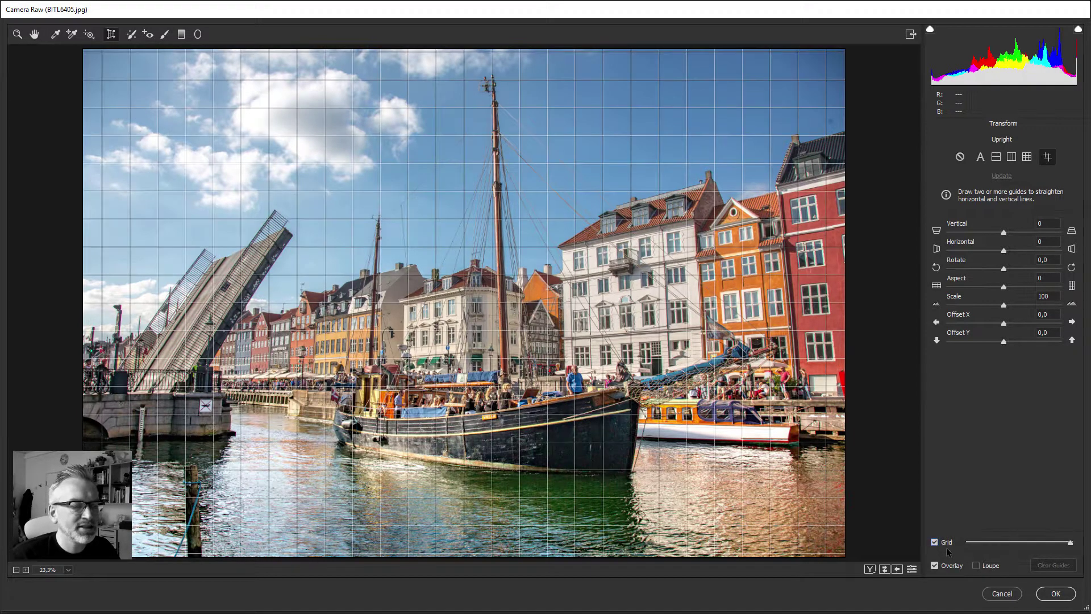
{"action": "mouse_move", "coordinate": [1071, 541]}
{"action": "left_mouse_down"}
{"action": "mouse_move", "coordinate": [1000, 544]}
{"action": "mouse_move", "coordinate": [1034, 547]}
{"action": "left_mouse_up"}
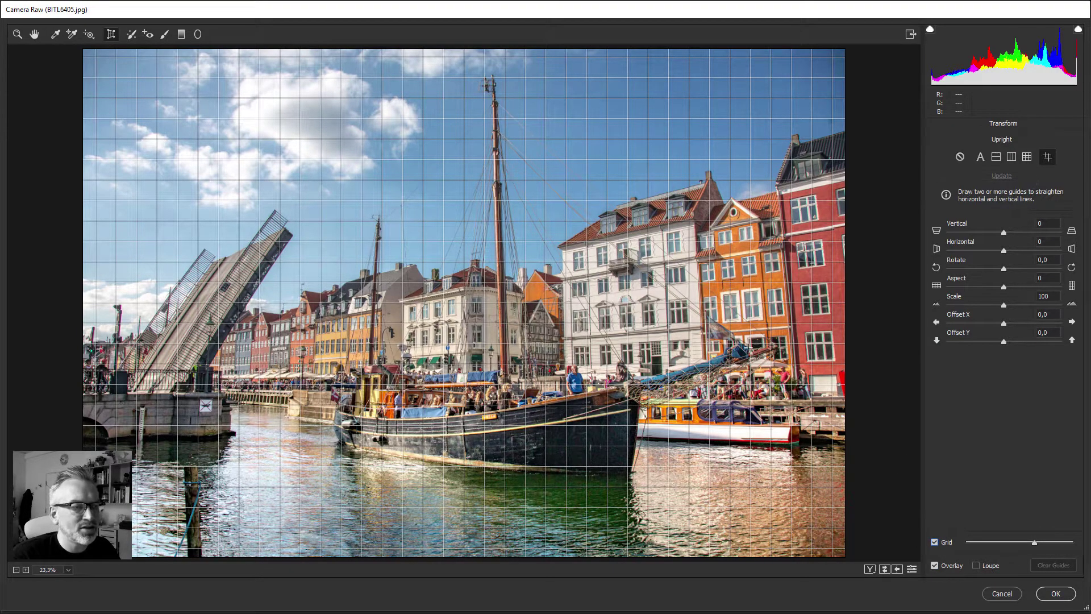
{"action": "left_click_drag", "start_coordinate": [728, 227], "coordinate": [739, 361]}
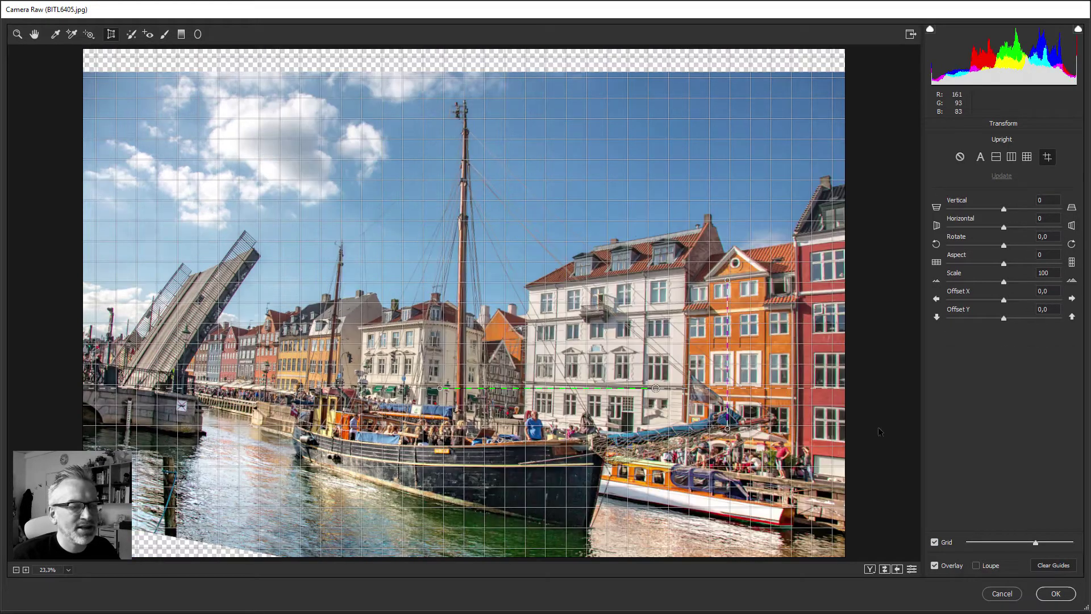
Toggle the guide and grid overlays, then clear the guides to reset the perspective.
{"action": "left_click", "coordinate": [941, 567]}
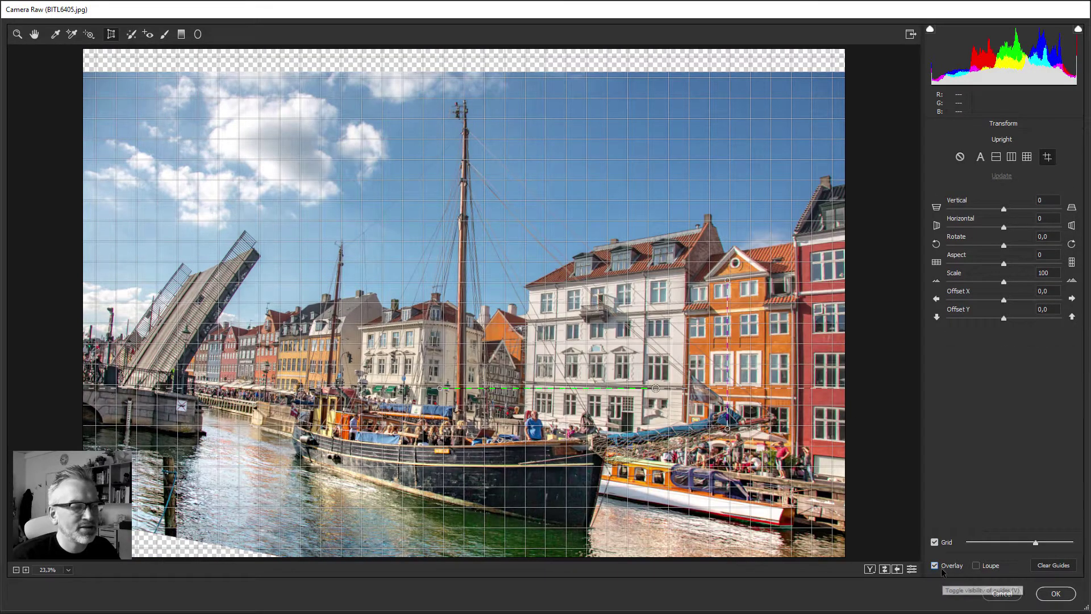
{"action": "left_click", "coordinate": [935, 542]}
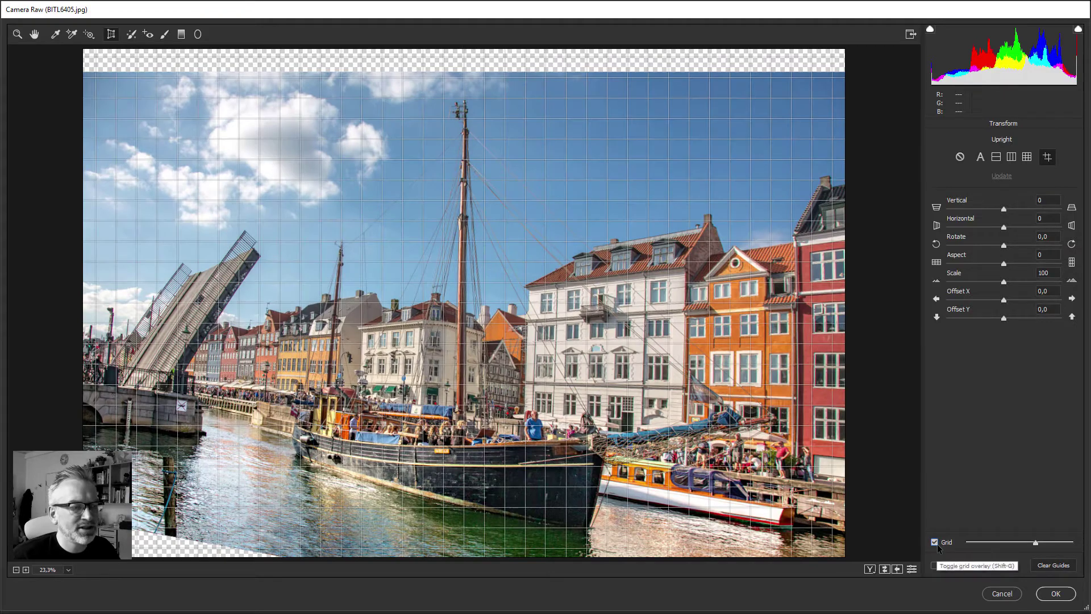
{"action": "left_click", "coordinate": [935, 566]}
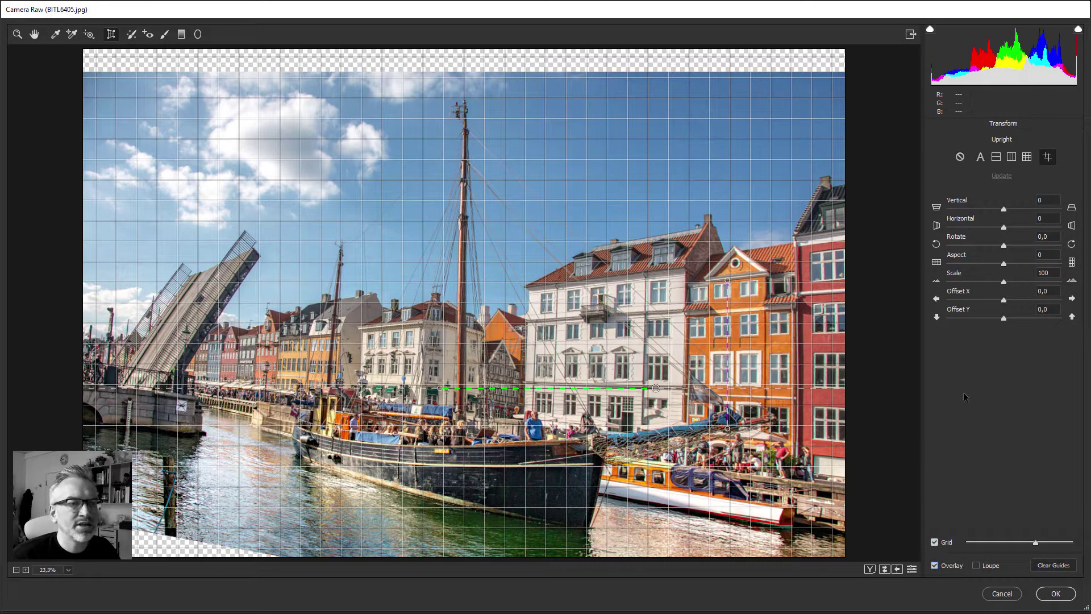
{"action": "left_click", "coordinate": [1055, 566]}
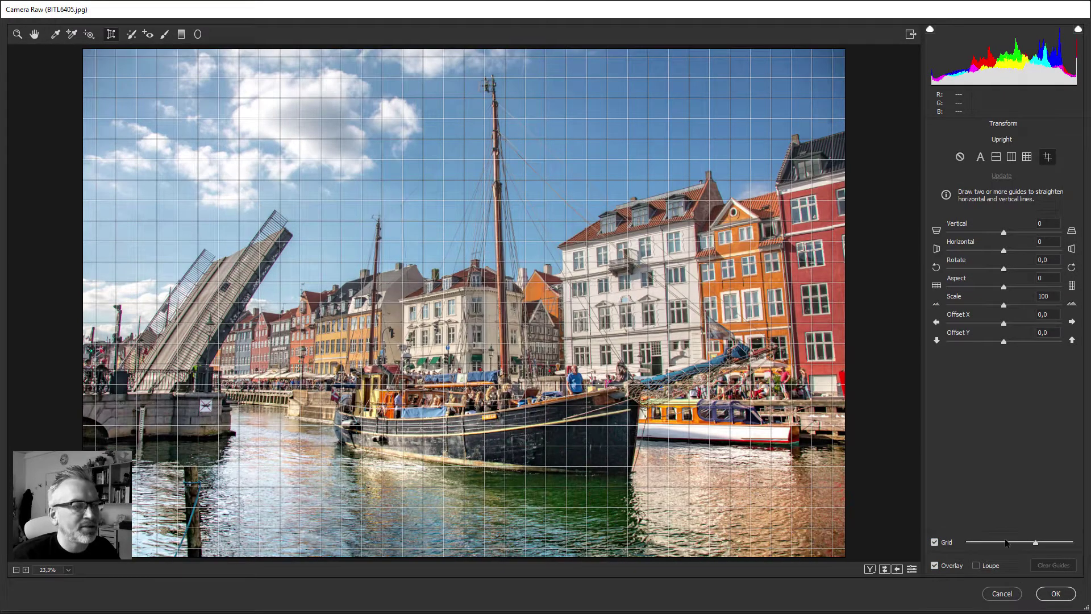
Apply Auto upright, then test Vertical, Aspect and Scale (99, 101, 103) before resetting Scale to 100.
{"action": "left_click", "coordinate": [980, 157]}
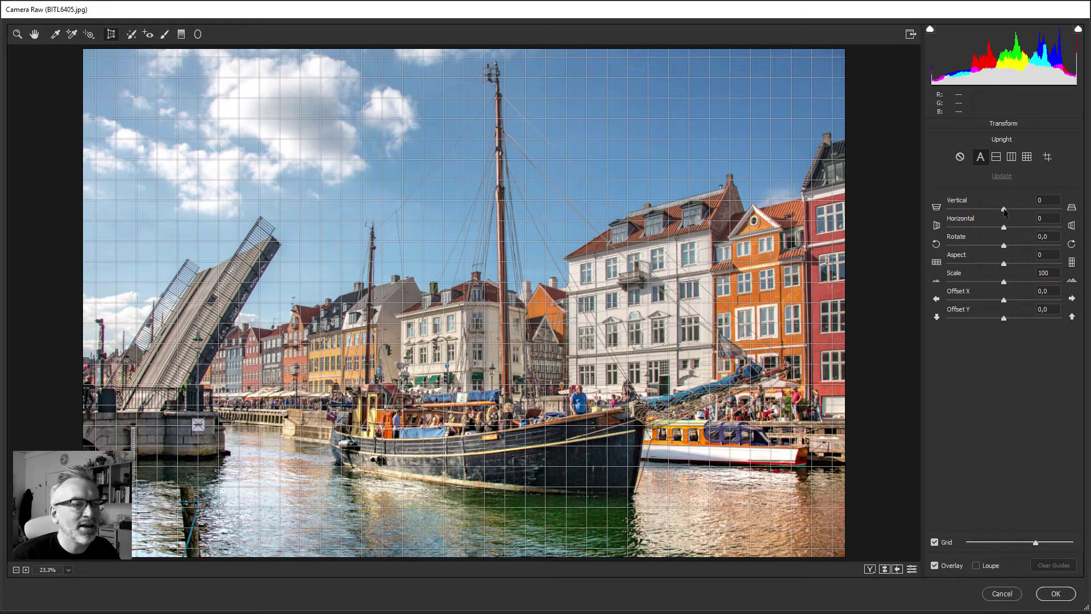
{"action": "left_click_drag", "start_coordinate": [1004, 211], "coordinate": [1000, 211]}
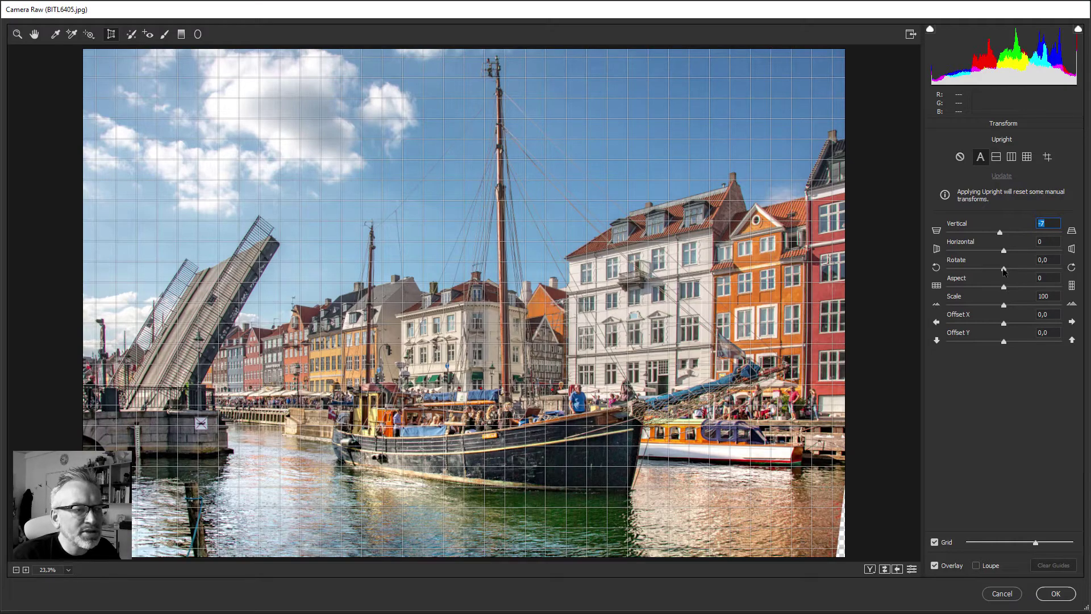
{"action": "mouse_move", "coordinate": [1004, 287]}
{"action": "left_mouse_down"}
{"action": "mouse_move", "coordinate": [945, 286]}
{"action": "mouse_move", "coordinate": [1020, 287]}
{"action": "mouse_move", "coordinate": [1008, 289]}
{"action": "left_mouse_up"}
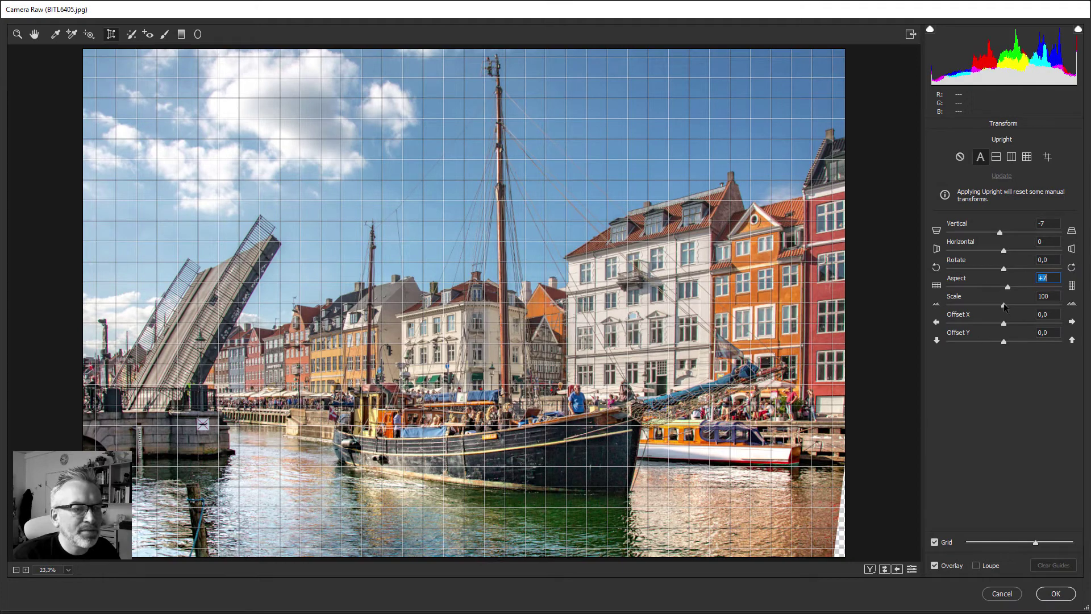
{"action": "left_click_drag", "start_coordinate": [1005, 308], "coordinate": [1004, 308]}
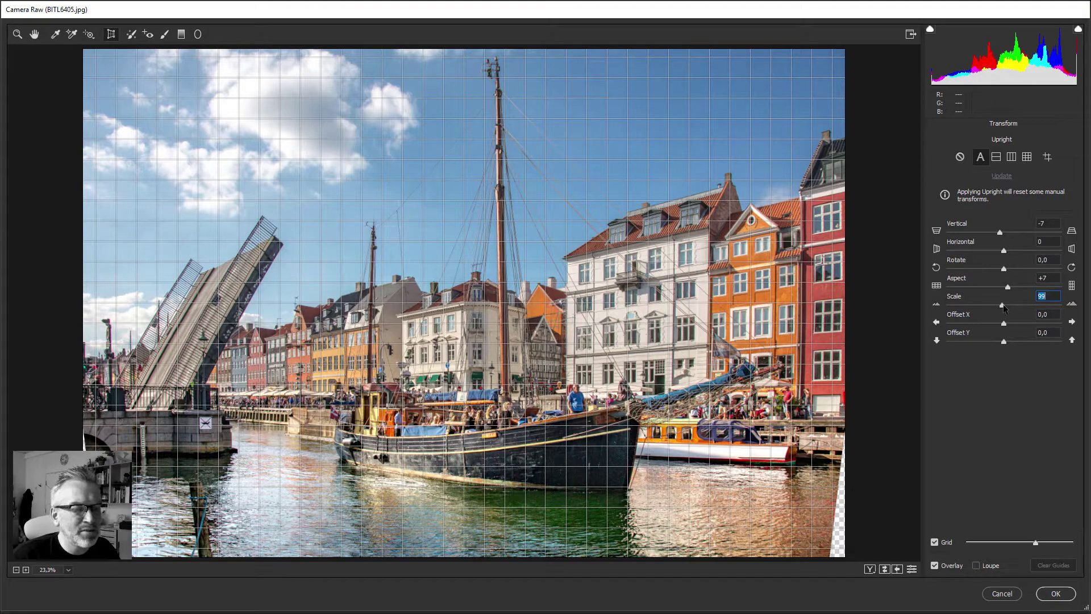
{"action": "left_click_drag", "start_coordinate": [1004, 307], "coordinate": [1006, 307]}
{"action": "left_click_drag", "start_coordinate": [1005, 307], "coordinate": [1008, 307]}
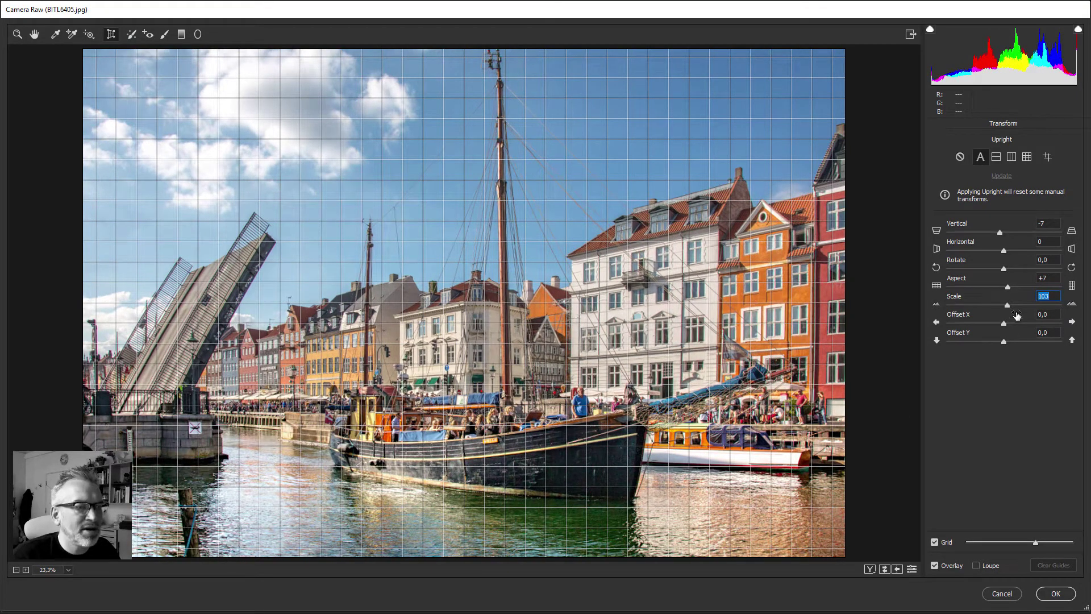
{"action": "double_click", "coordinate": [1008, 306]}
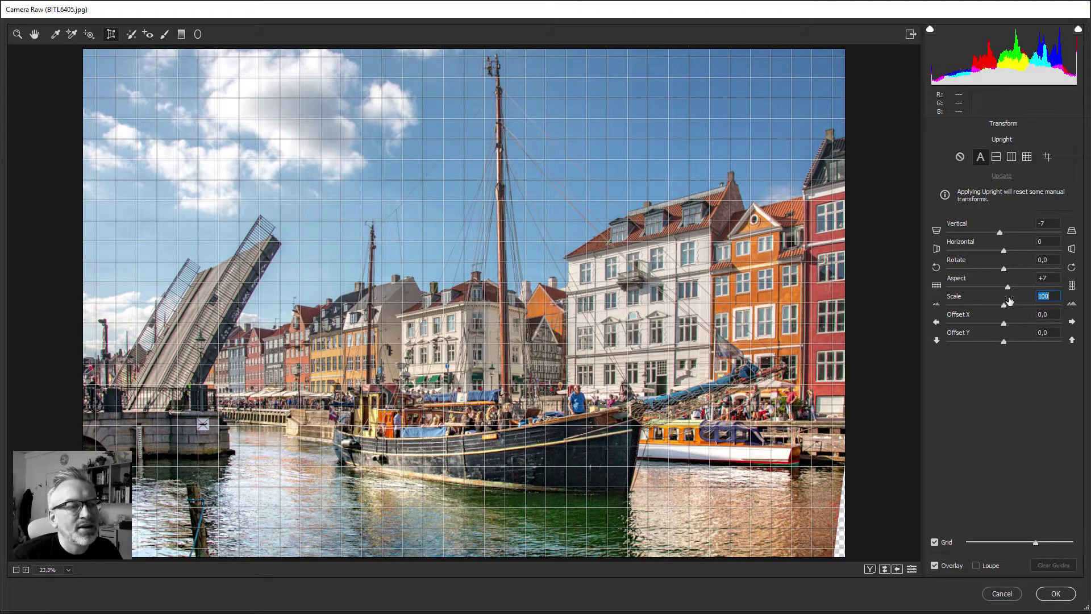
Experiment with Rotate -3.5, offsets and horizontal perspective, pushing Vertical to -41.
{"action": "mouse_move", "coordinate": [1005, 259]}
{"action": "left_mouse_down"}
{"action": "mouse_move", "coordinate": [985, 257]}
{"action": "mouse_move", "coordinate": [1018, 233]}
{"action": "left_mouse_up"}
{"action": "mouse_move", "coordinate": [1007, 286]}
{"action": "left_mouse_down"}
{"action": "mouse_move", "coordinate": [995, 286]}
{"action": "mouse_move", "coordinate": [990, 323]}
{"action": "mouse_move", "coordinate": [1016, 323]}
{"action": "mouse_move", "coordinate": [994, 341]}
{"action": "left_mouse_up"}
{"action": "left_click_drag", "start_coordinate": [1003, 250], "coordinate": [980, 232]}
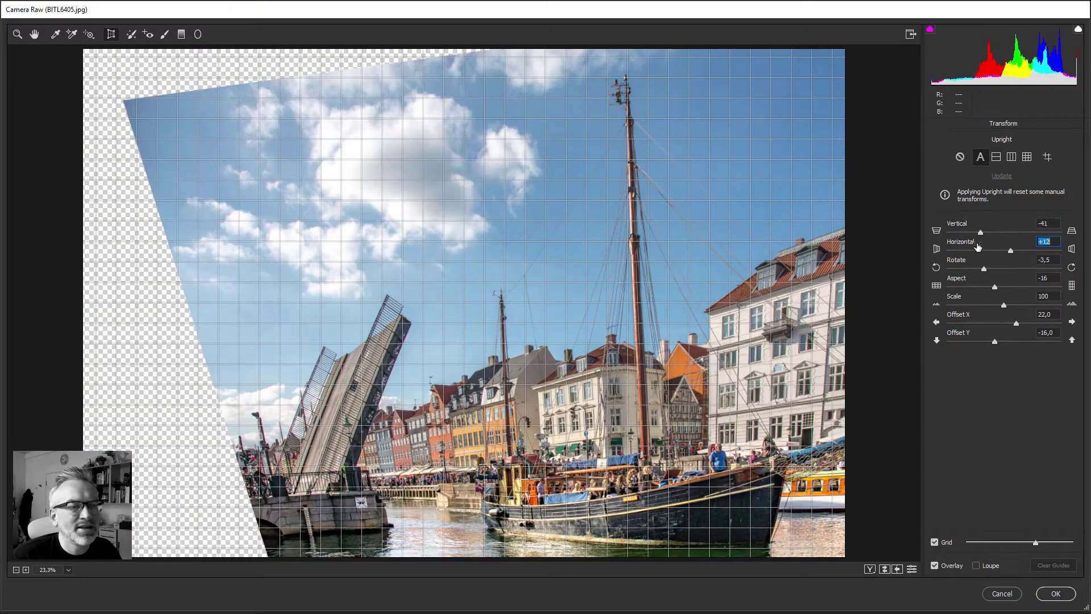
{"action": "left_click_drag", "start_coordinate": [994, 341], "coordinate": [998, 341]}
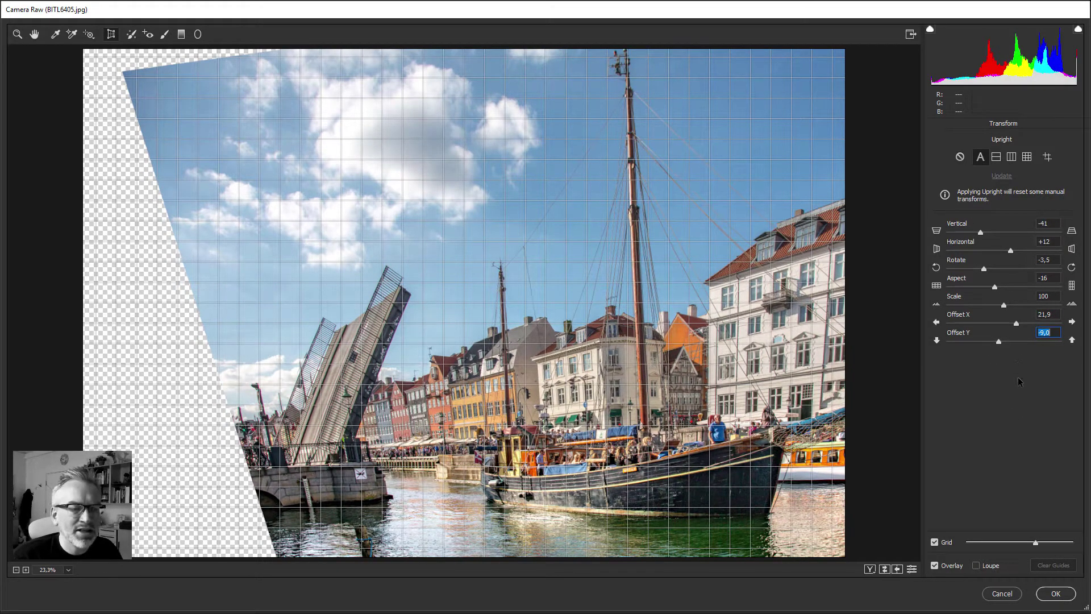
Reset all transform sliders to 0, reapply Auto upright, and show a side-by-side Before/After view.
{"action": "left_click", "coordinate": [994, 597], "text": "alt"}
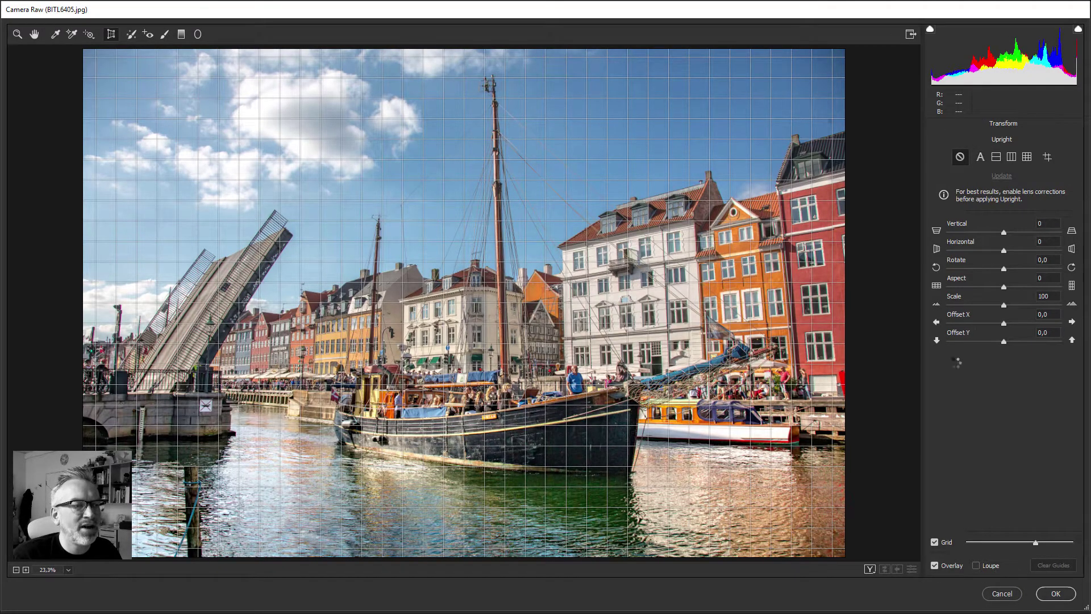
{"action": "left_click", "coordinate": [980, 157]}
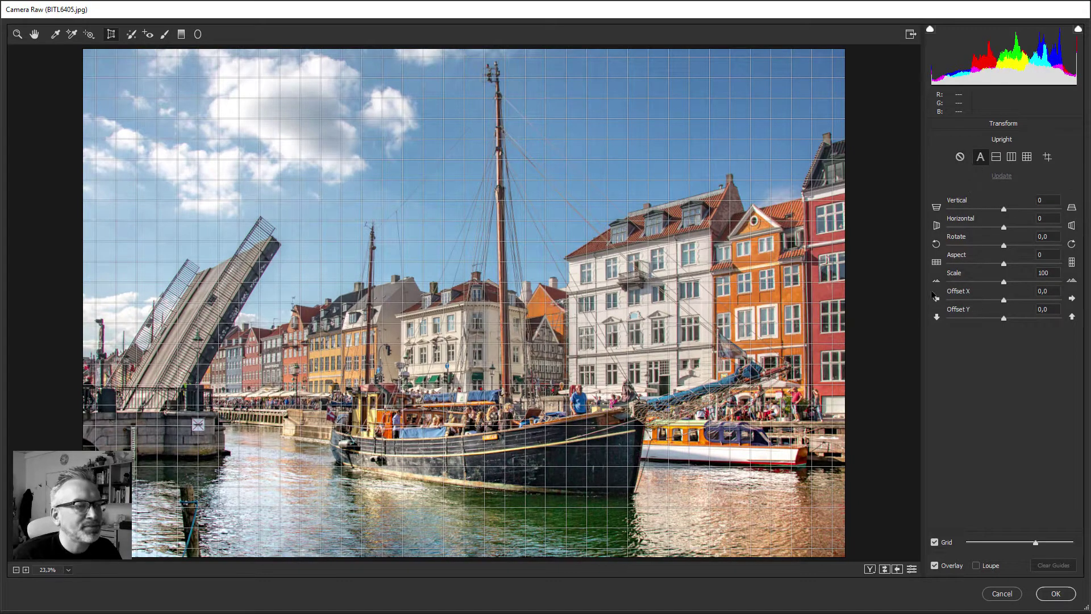
{"action": "left_click", "coordinate": [871, 573]}
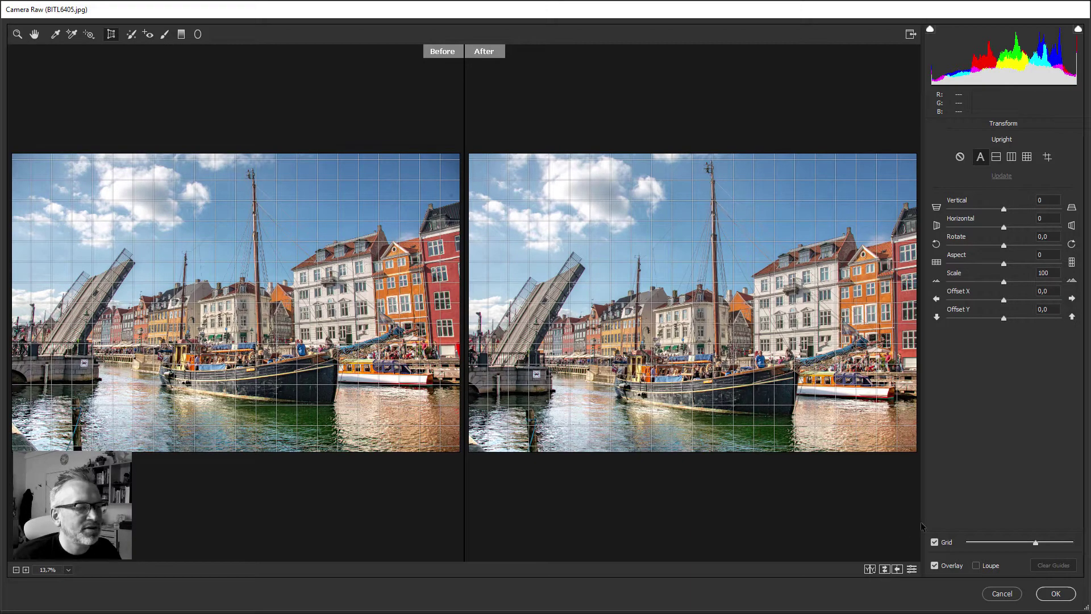
Hide the grid, return Before/After to a single full view, turn on the Loupe, and select the Hand tool.
{"action": "left_click", "coordinate": [934, 542]}
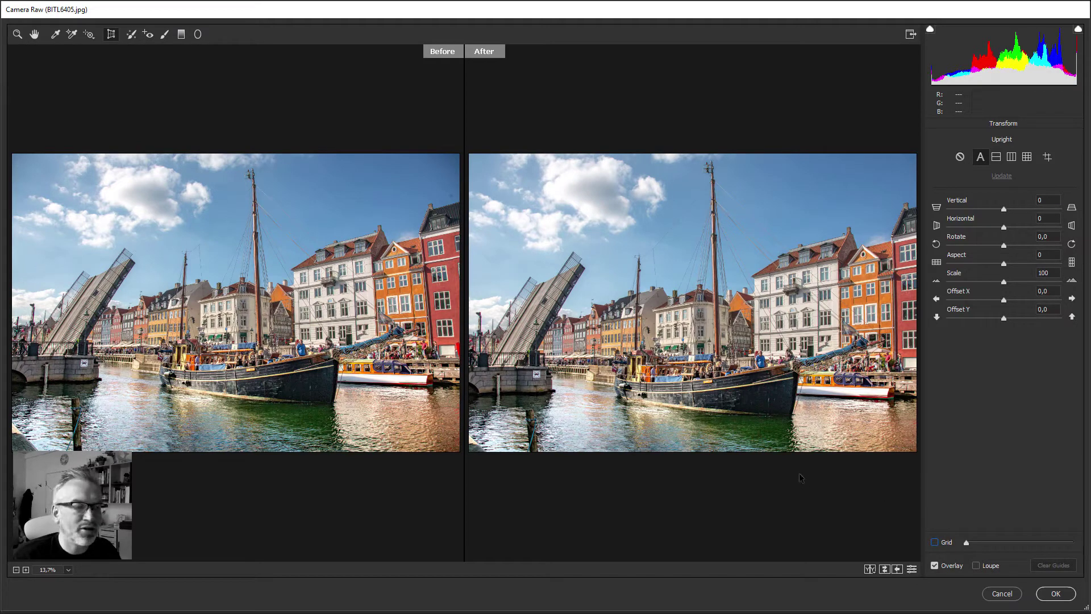
{"action": "left_click", "coordinate": [869, 569]}
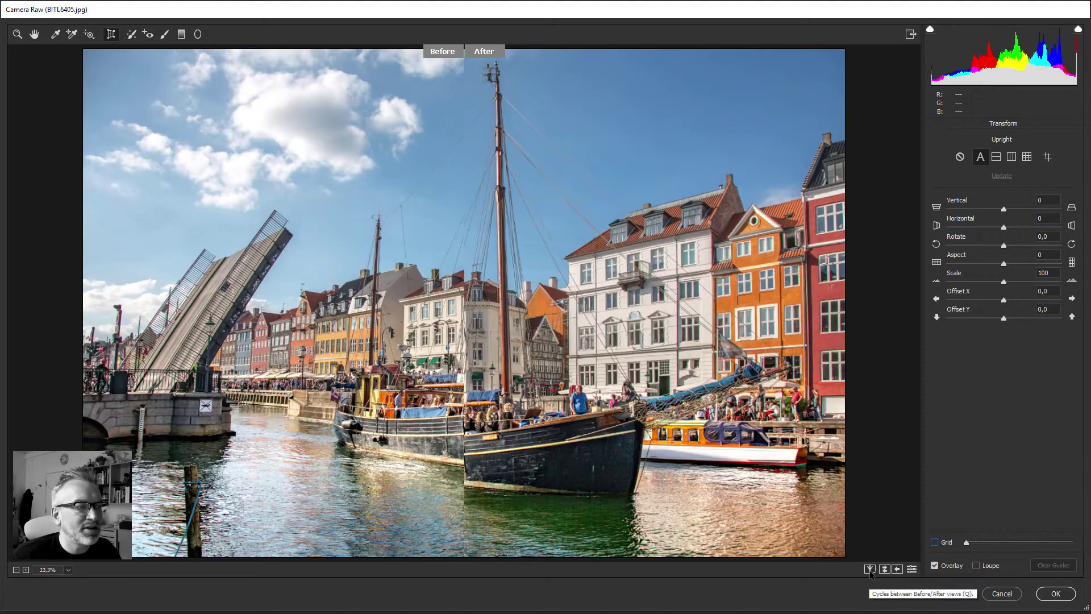
{"action": "left_click", "coordinate": [868, 570]}
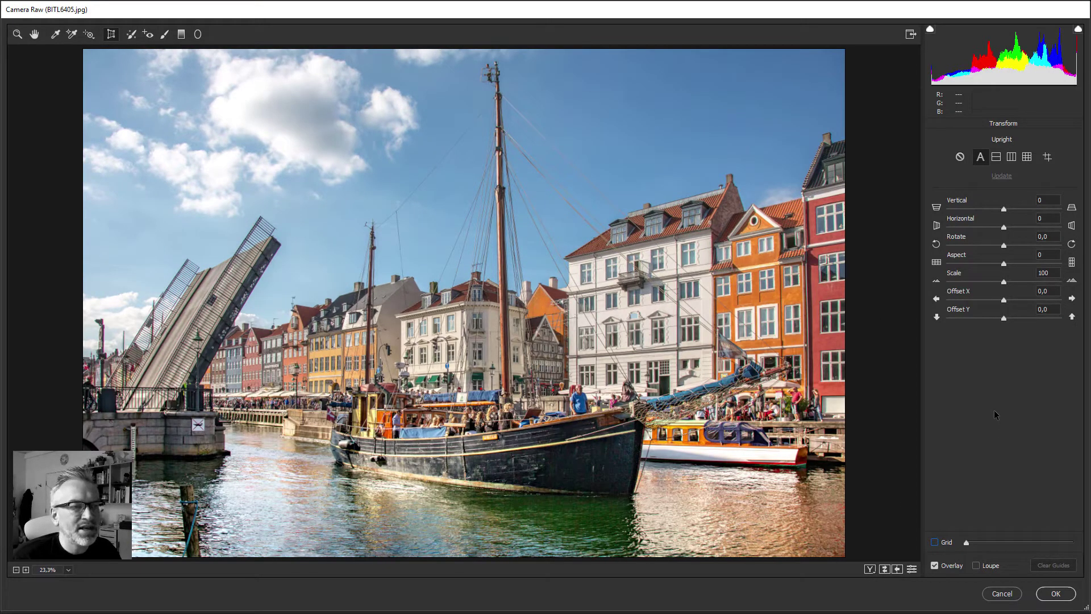
{"action": "left_click", "coordinate": [975, 565]}
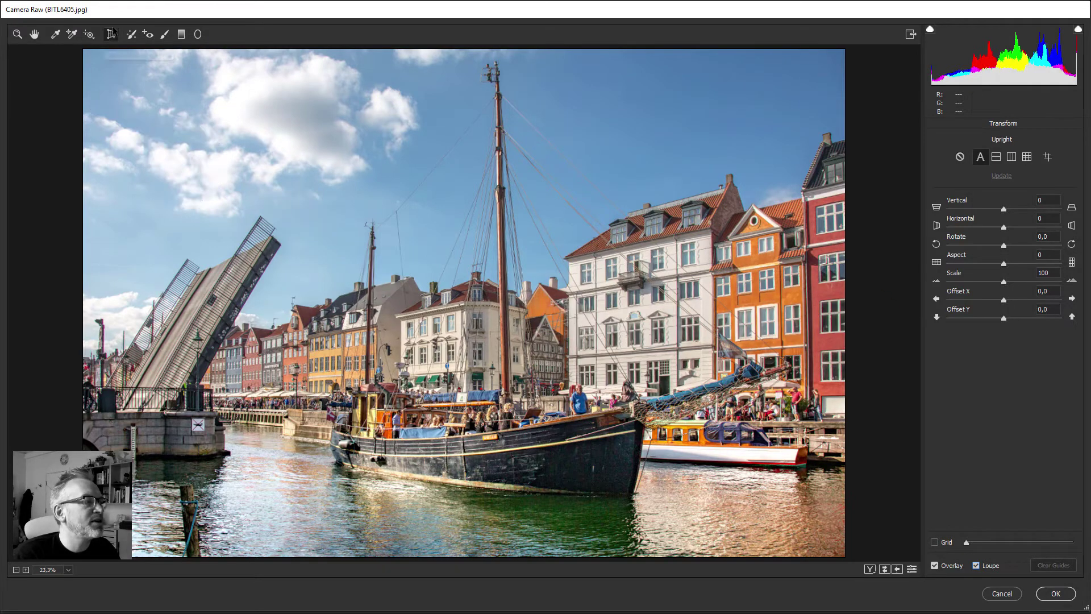
{"action": "left_click", "coordinate": [34, 34]}
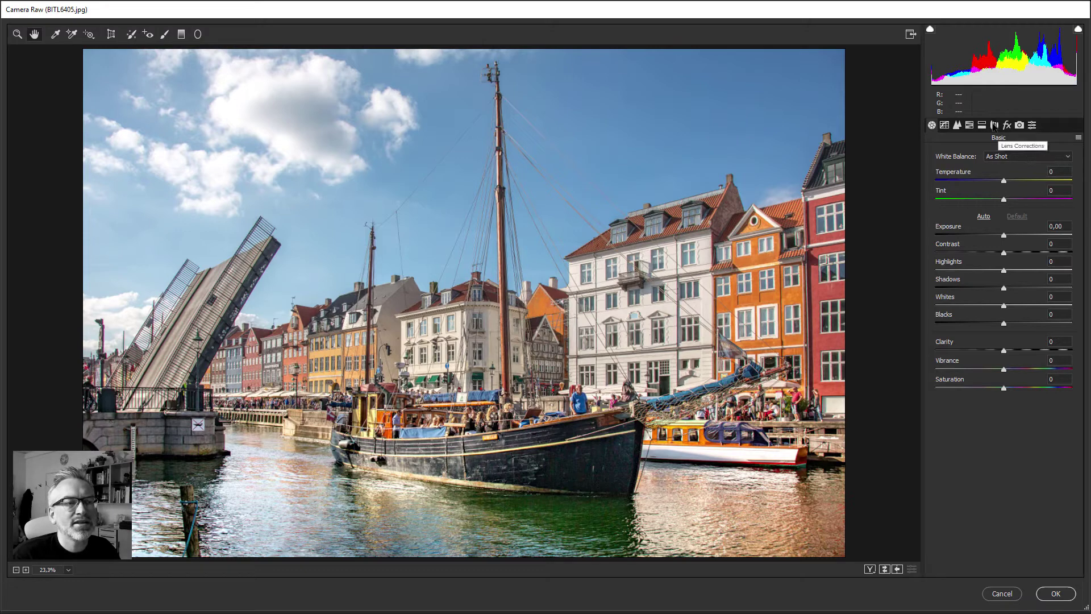
Show Lens Corrections and zoom to 200% on the orange and red facades to inspect colour fringing.
{"action": "left_click", "coordinate": [993, 126]}
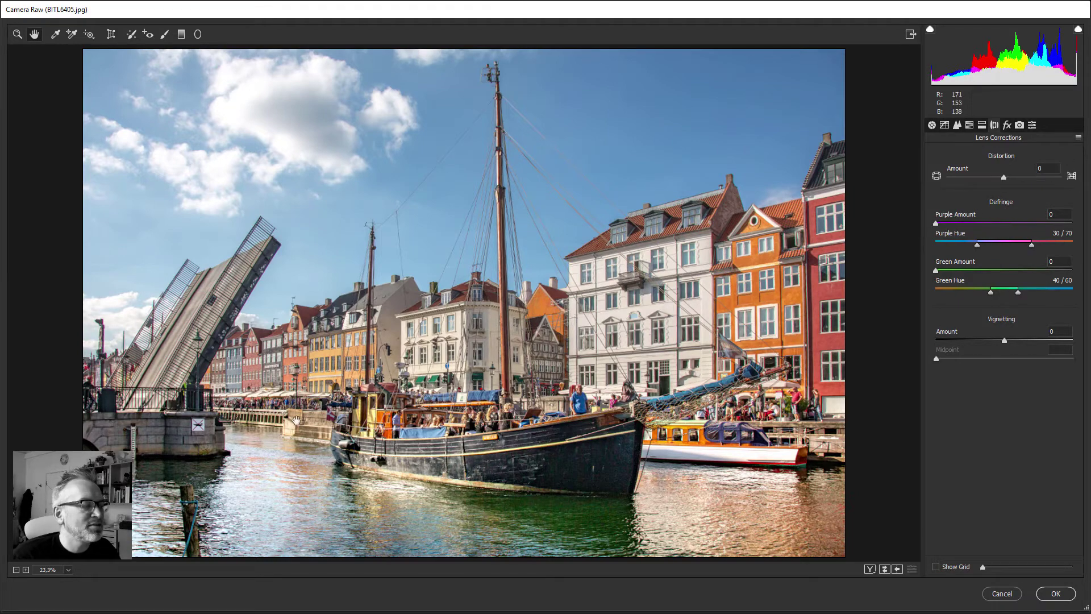
{"action": "left_click", "coordinate": [25, 569]}
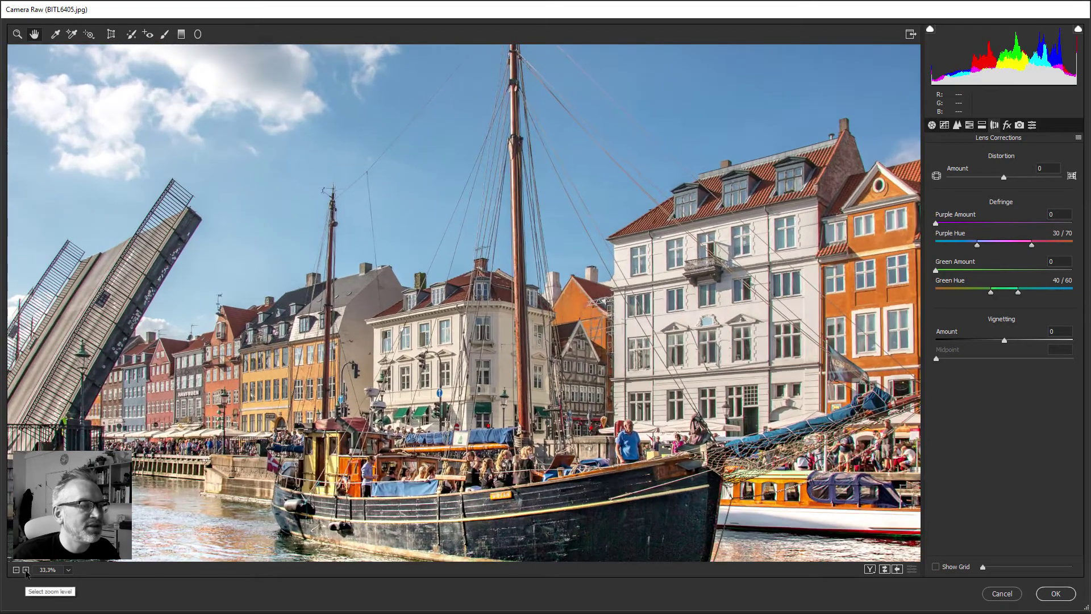
{"action": "left_click", "coordinate": [26, 570]}
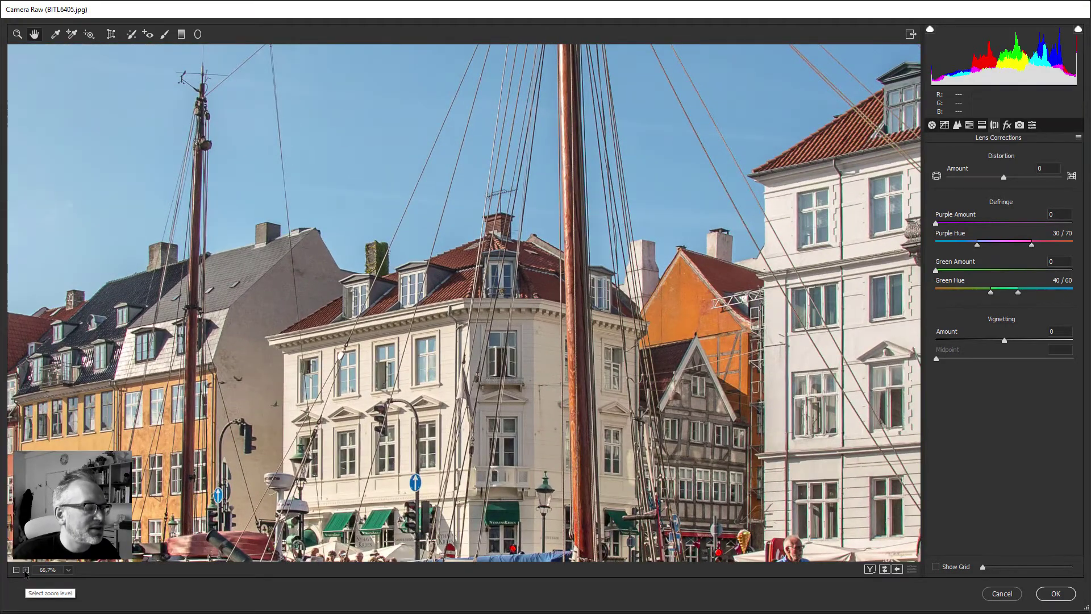
{"action": "left_click", "coordinate": [26, 569]}
{"action": "left_click_drag", "start_coordinate": [764, 348], "coordinate": [208, 343]}
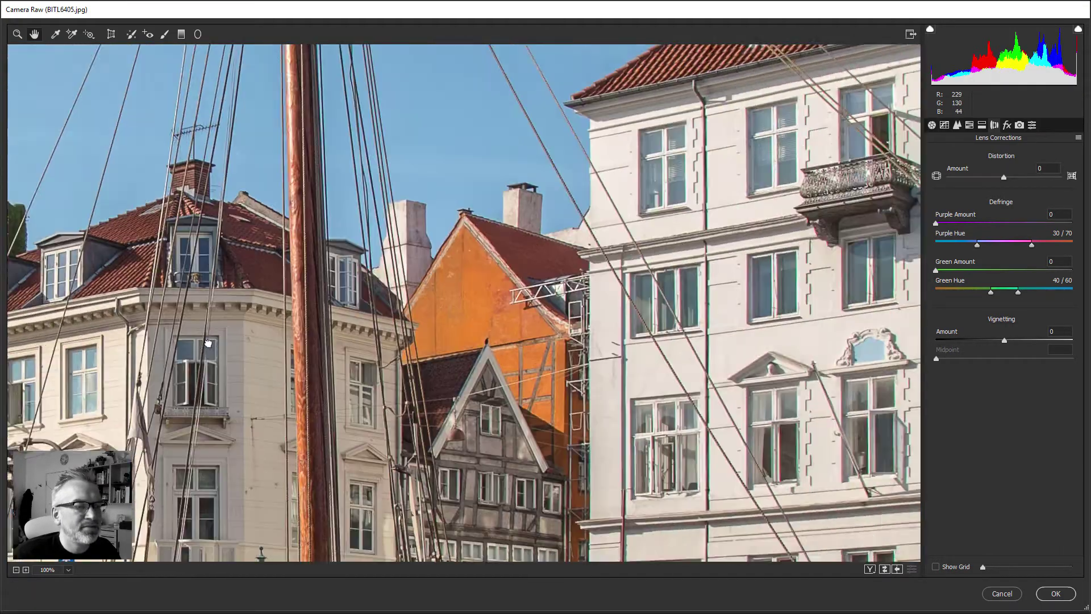
{"action": "left_click_drag", "start_coordinate": [796, 341], "coordinate": [54, 341]}
{"action": "mouse_move", "coordinate": [679, 274]}
{"action": "left_mouse_down"}
{"action": "mouse_move", "coordinate": [594, 342]}
{"action": "mouse_move", "coordinate": [593, 479]}
{"action": "left_mouse_up"}
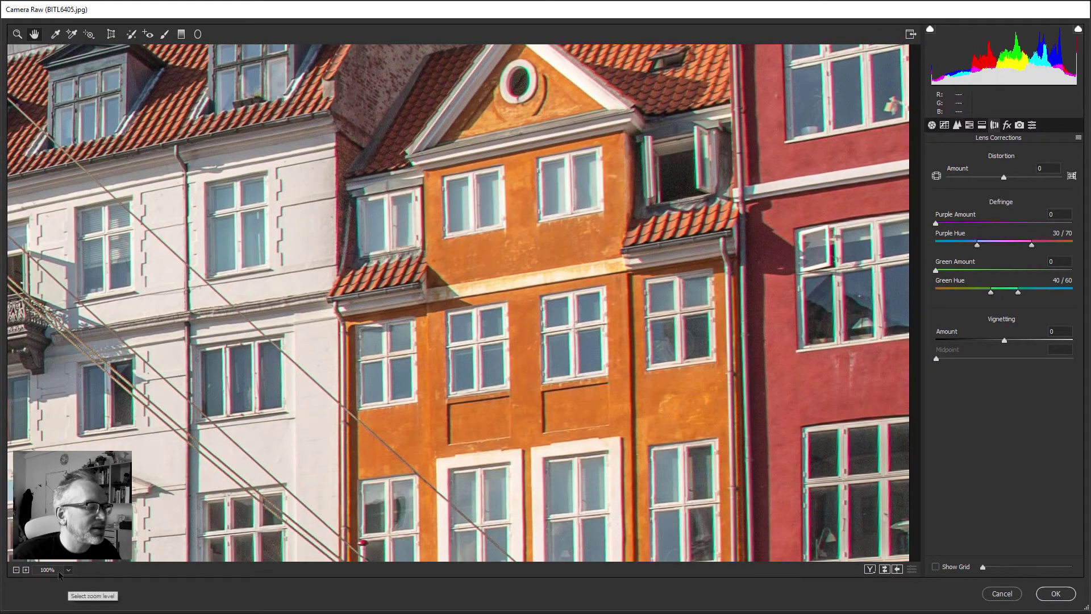
{"action": "left_click", "coordinate": [25, 570]}
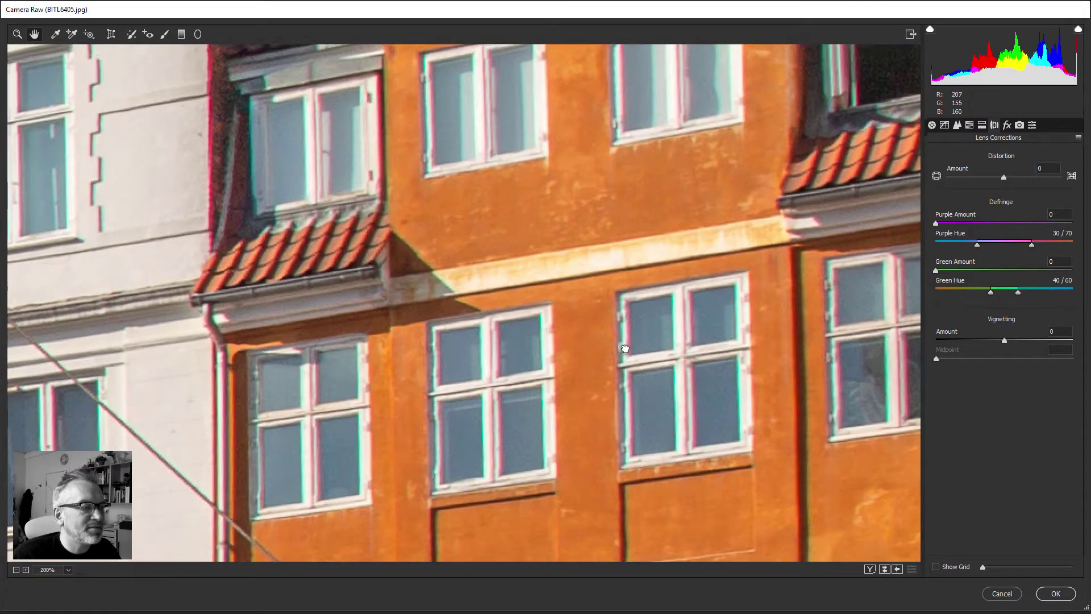
{"action": "left_click_drag", "start_coordinate": [625, 349], "coordinate": [618, 343]}
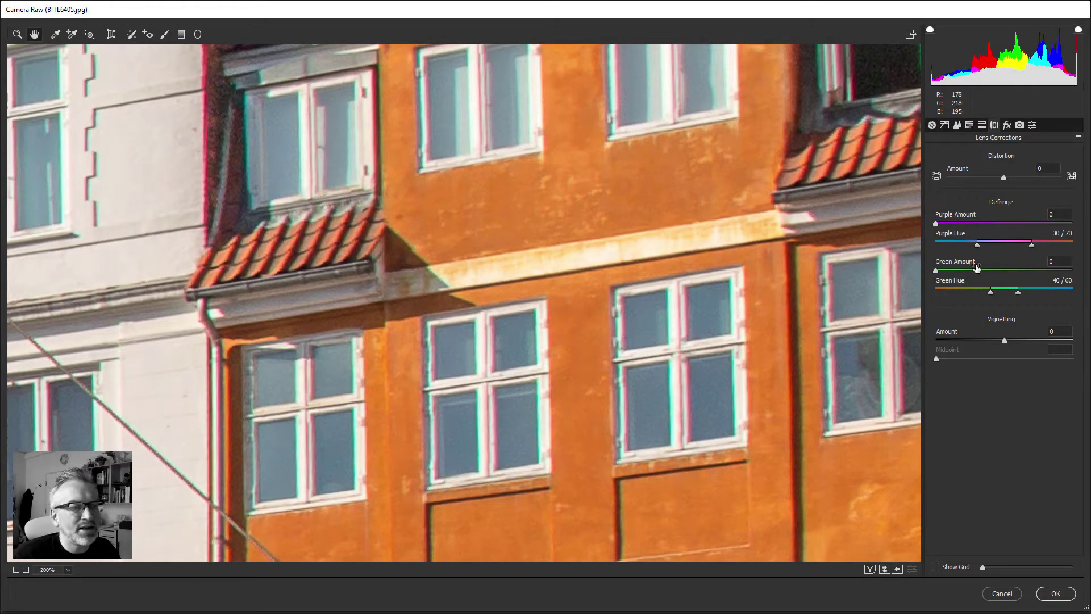
Set Defringe Purple Amount 8 and Green Amount 8, with Green Hue 36/66.
{"action": "left_click_drag", "start_coordinate": [965, 225], "coordinate": [992, 225]}
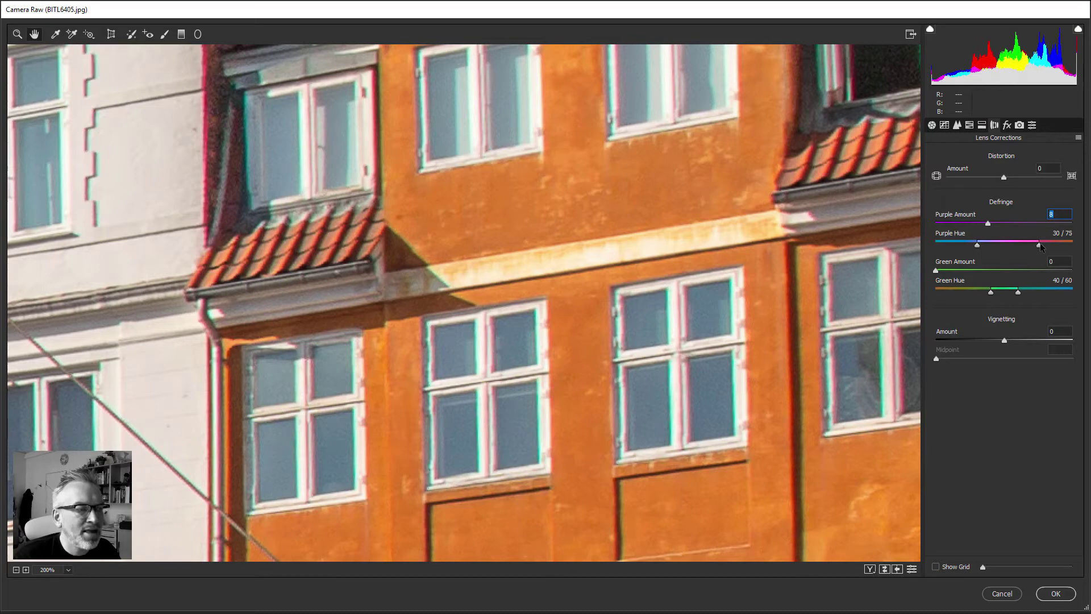
{"action": "mouse_move", "coordinate": [1023, 245]}
{"action": "left_mouse_down"}
{"action": "mouse_move", "coordinate": [1002, 244]}
{"action": "mouse_move", "coordinate": [1027, 244]}
{"action": "left_mouse_up"}
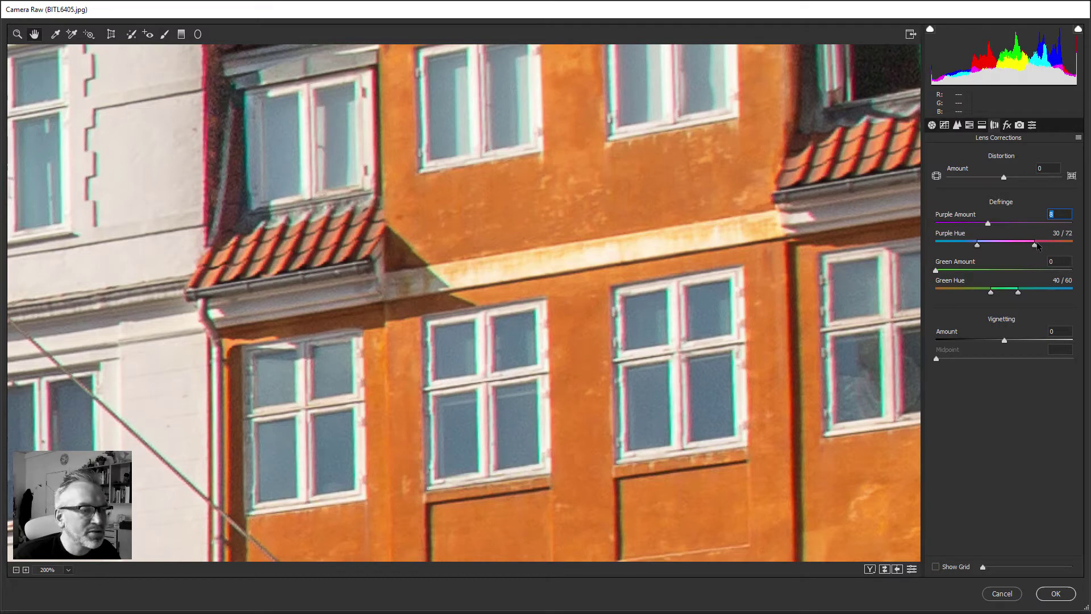
{"action": "left_click_drag", "start_coordinate": [1026, 243], "coordinate": [1024, 245]}
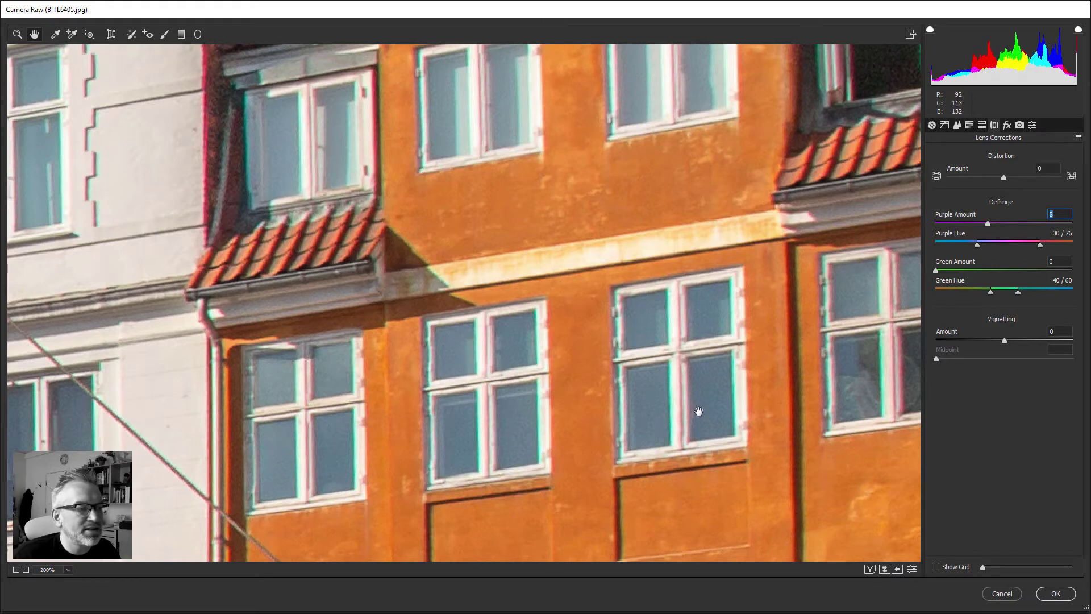
{"action": "left_click_drag", "start_coordinate": [969, 271], "coordinate": [980, 272]}
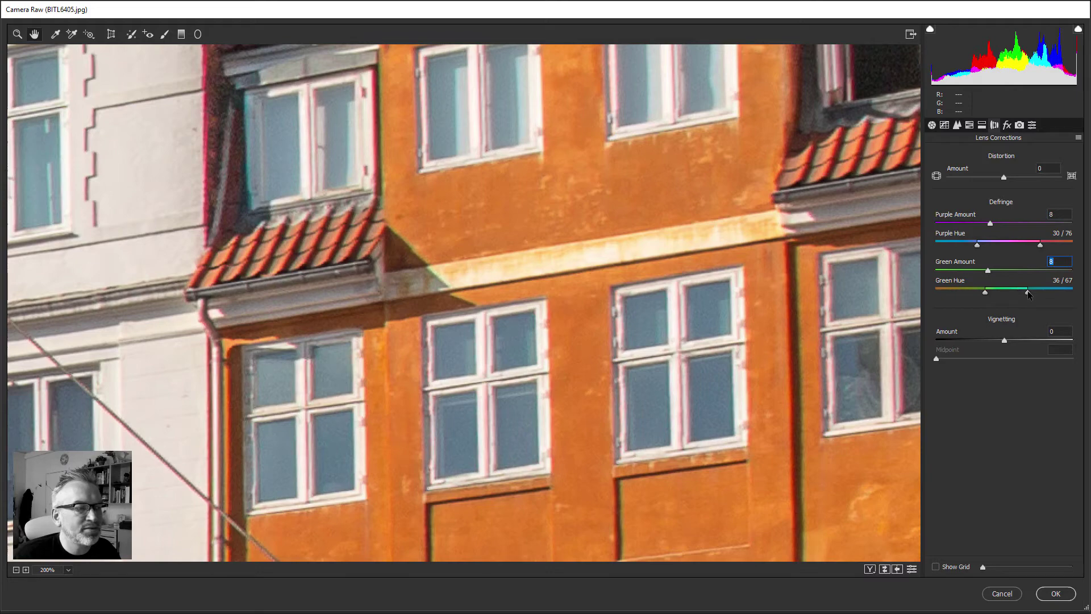
{"action": "left_click_drag", "start_coordinate": [1029, 294], "coordinate": [1027, 291]}
Inspect the gable, round window and white building, then fine-tune Purple Hue to 30/81.
{"action": "left_click_drag", "start_coordinate": [704, 259], "coordinate": [727, 431]}
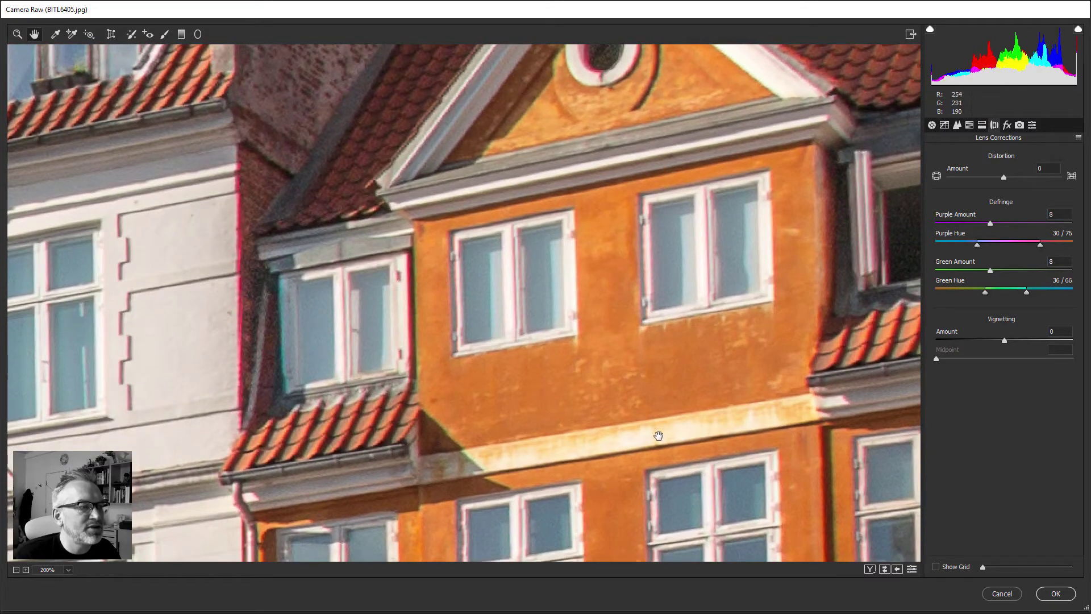
{"action": "left_click_drag", "start_coordinate": [719, 319], "coordinate": [727, 446]}
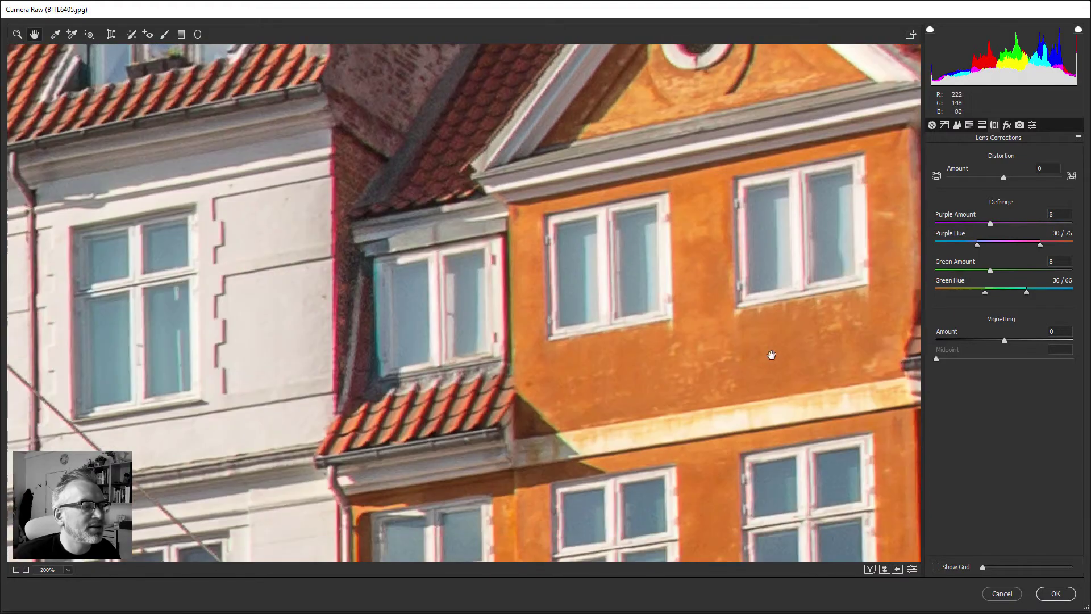
{"action": "mouse_move", "coordinate": [726, 446]}
{"action": "left_mouse_down"}
{"action": "mouse_move", "coordinate": [916, 319]}
{"action": "mouse_move", "coordinate": [845, 241]}
{"action": "left_mouse_up"}
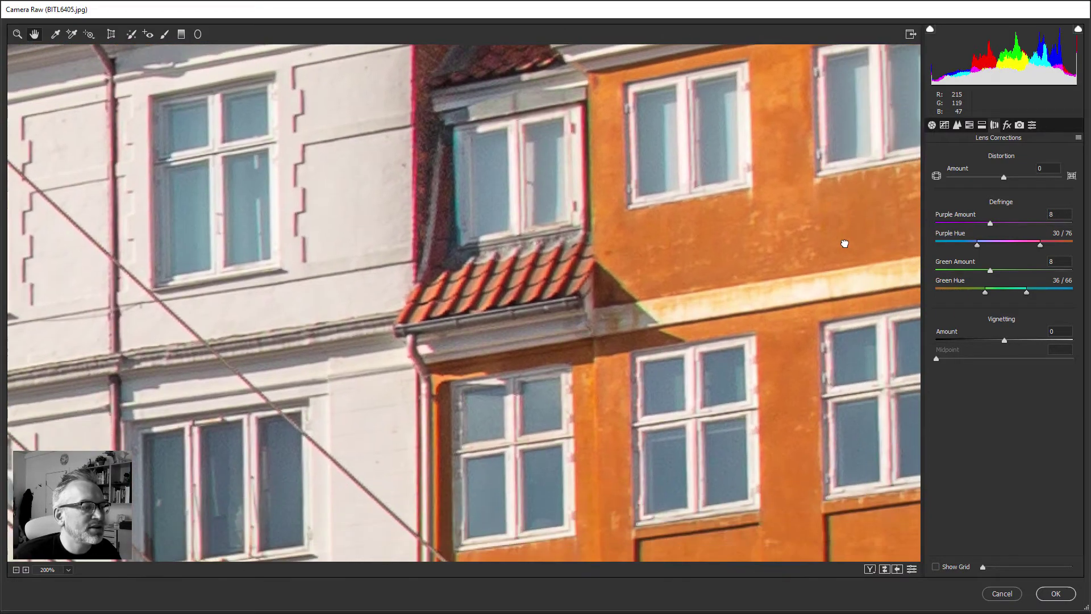
{"action": "left_click_drag", "start_coordinate": [415, 184], "coordinate": [451, 213]}
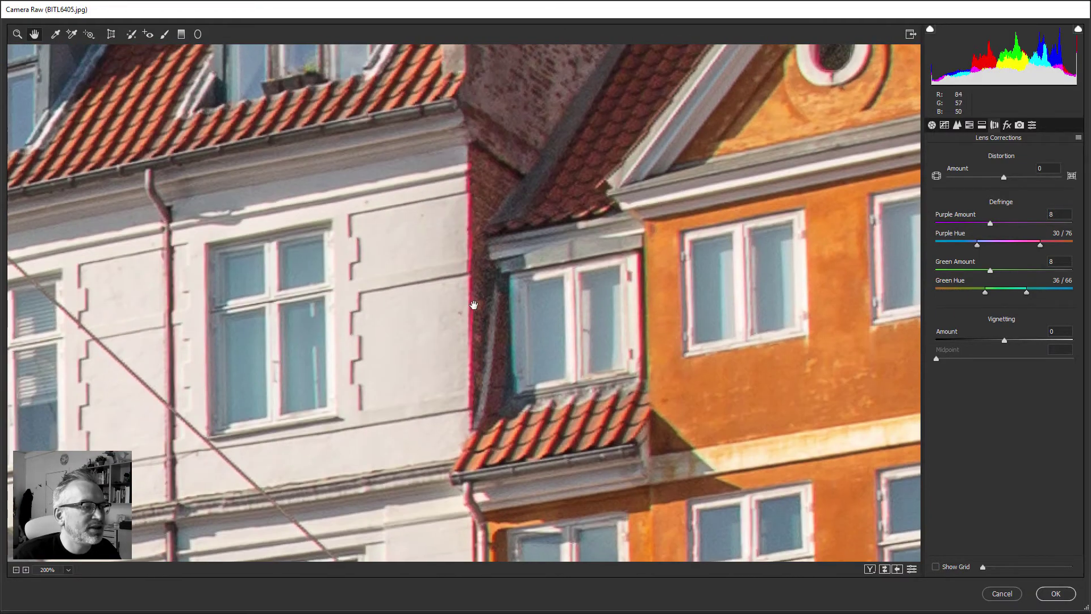
{"action": "mouse_move", "coordinate": [987, 226]}
{"action": "left_mouse_down"}
{"action": "mouse_move", "coordinate": [965, 231]}
{"action": "mouse_move", "coordinate": [1049, 245]}
{"action": "left_mouse_up"}
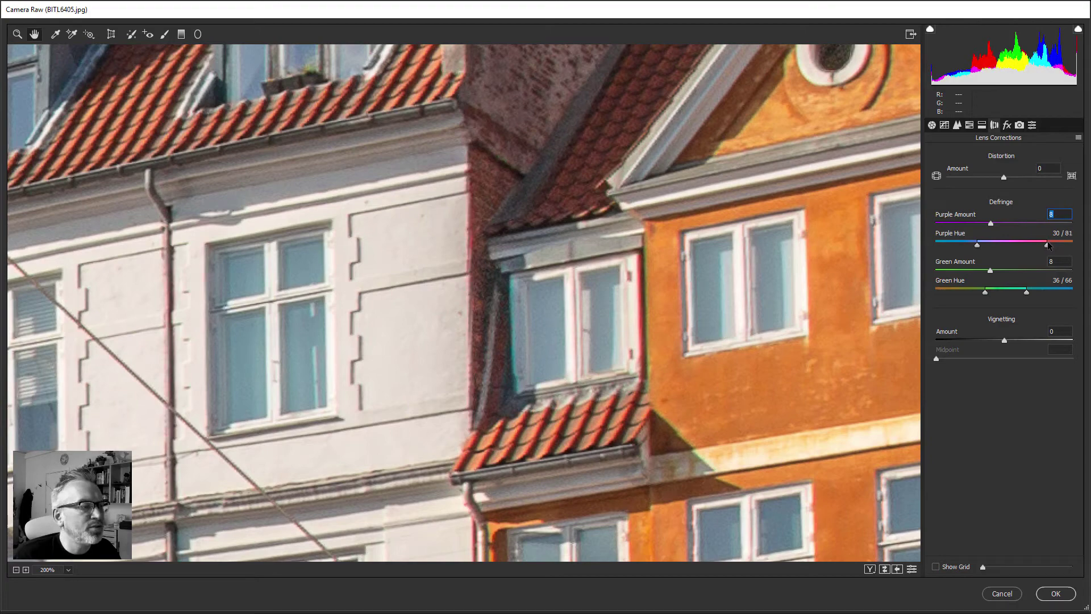
View the photo at 100% and pan across the orange, red and white facades and ship's rigging.
{"action": "right_click", "coordinate": [436, 355]}
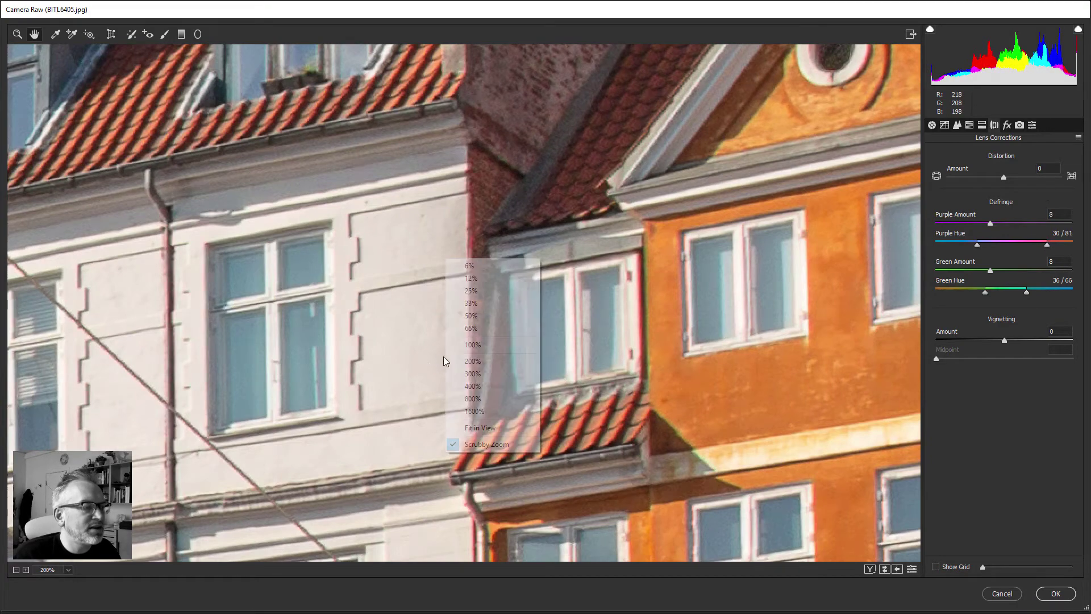
{"action": "left_click", "coordinate": [471, 345]}
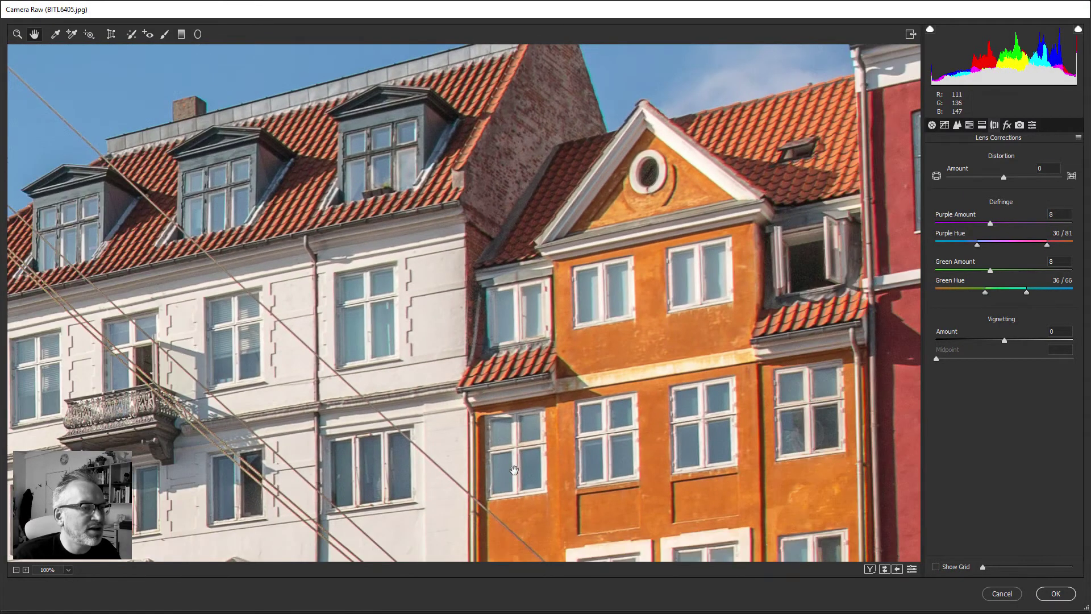
{"action": "mouse_move", "coordinate": [514, 469]}
{"action": "left_mouse_down"}
{"action": "mouse_move", "coordinate": [444, 309]}
{"action": "mouse_move", "coordinate": [614, 99]}
{"action": "left_mouse_up"}
{"action": "left_click_drag", "start_coordinate": [553, 473], "coordinate": [479, 370]}
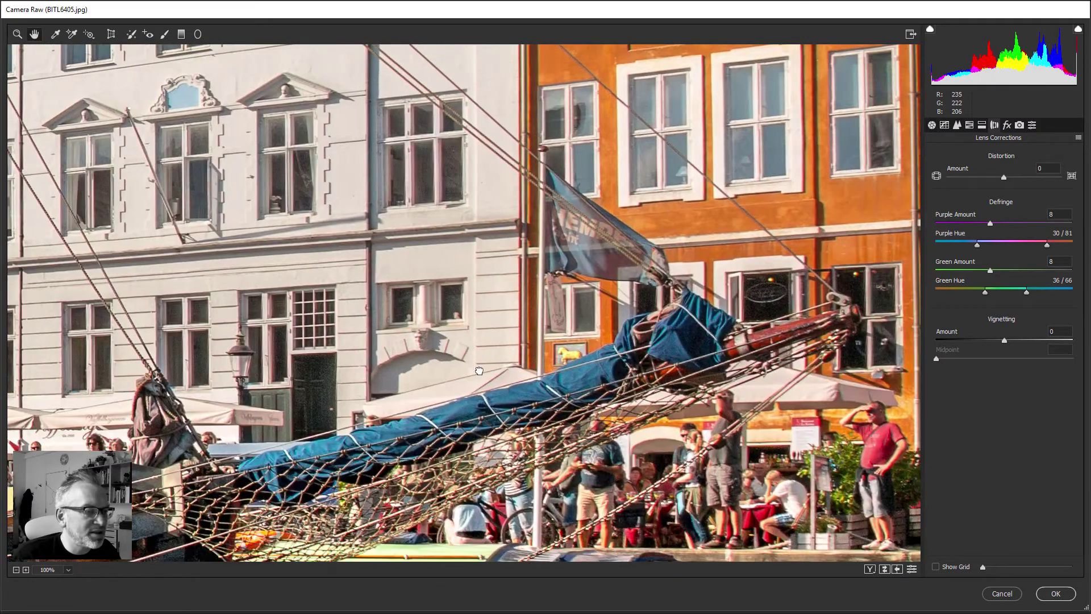
{"action": "left_click_drag", "start_coordinate": [375, 273], "coordinate": [583, 321]}
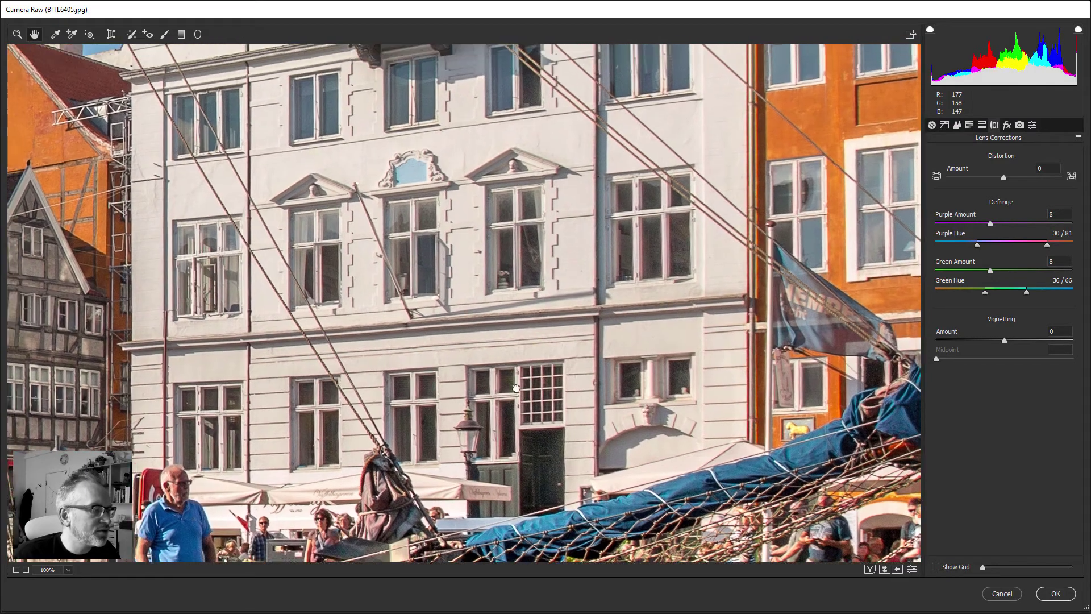
{"action": "mouse_move", "coordinate": [521, 179]}
{"action": "left_mouse_down"}
{"action": "mouse_move", "coordinate": [590, 298]}
{"action": "mouse_move", "coordinate": [480, 329]}
{"action": "left_mouse_up"}
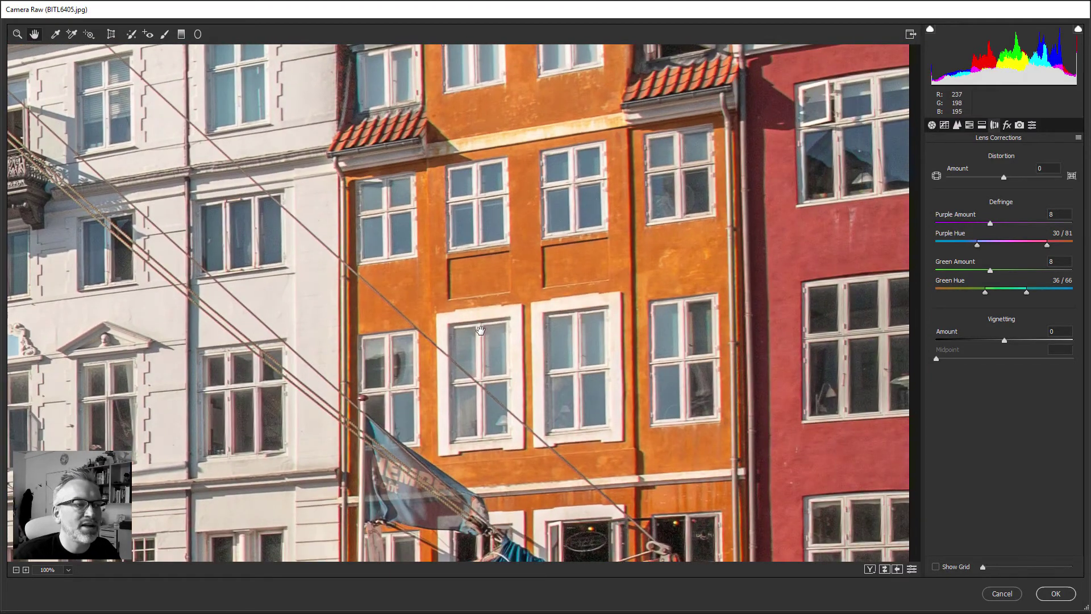
Return to Fit in View and switch back to the Transform settings.
{"action": "right_click", "coordinate": [484, 285]}
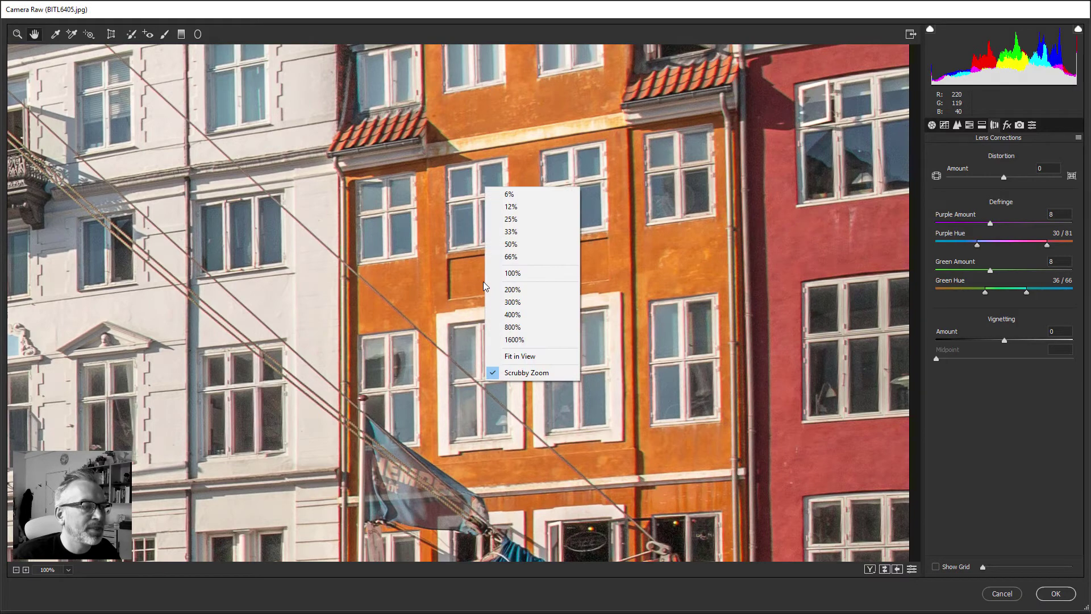
{"action": "left_click", "coordinate": [533, 357]}
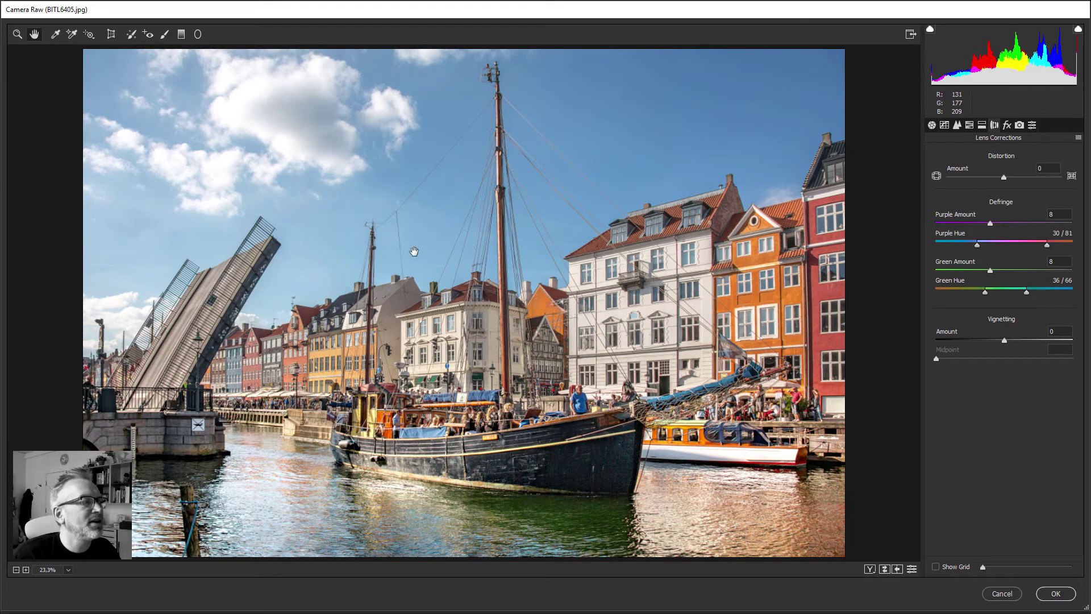
{"action": "left_click", "coordinate": [111, 34]}
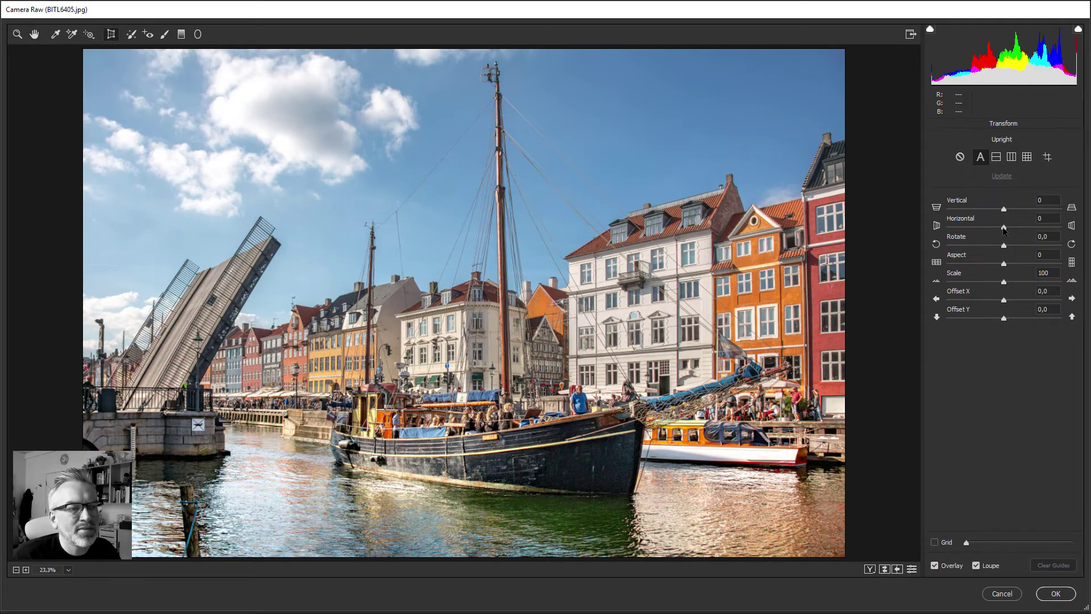
Set Vertical perspective to -6 and apply the Camera Raw edits as a smart filter.
{"action": "left_click_drag", "start_coordinate": [1004, 209], "coordinate": [1000, 209]}
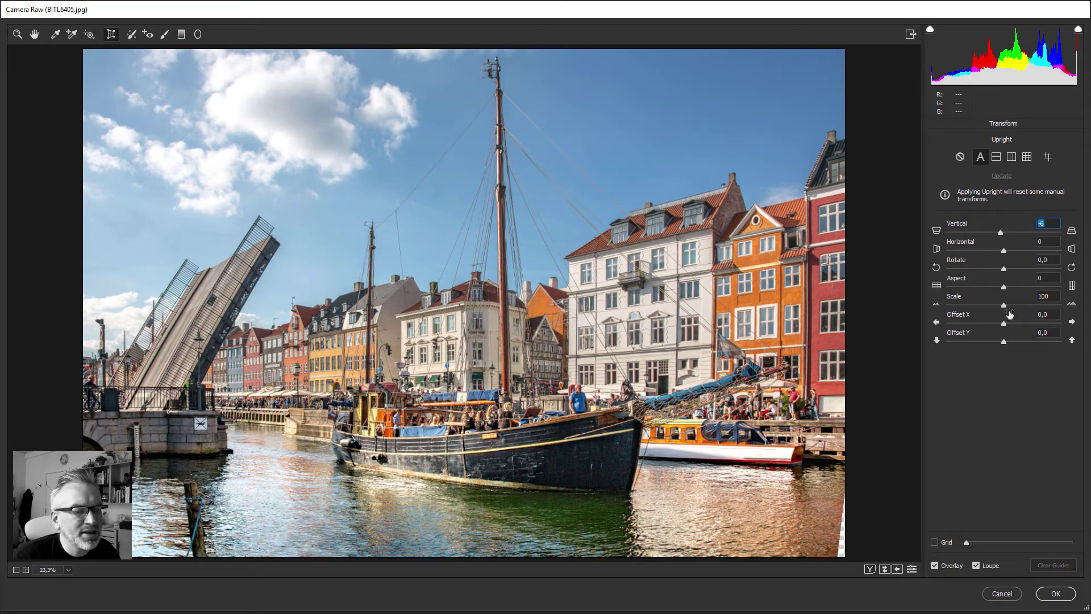
{"action": "left_click", "coordinate": [1055, 593]}
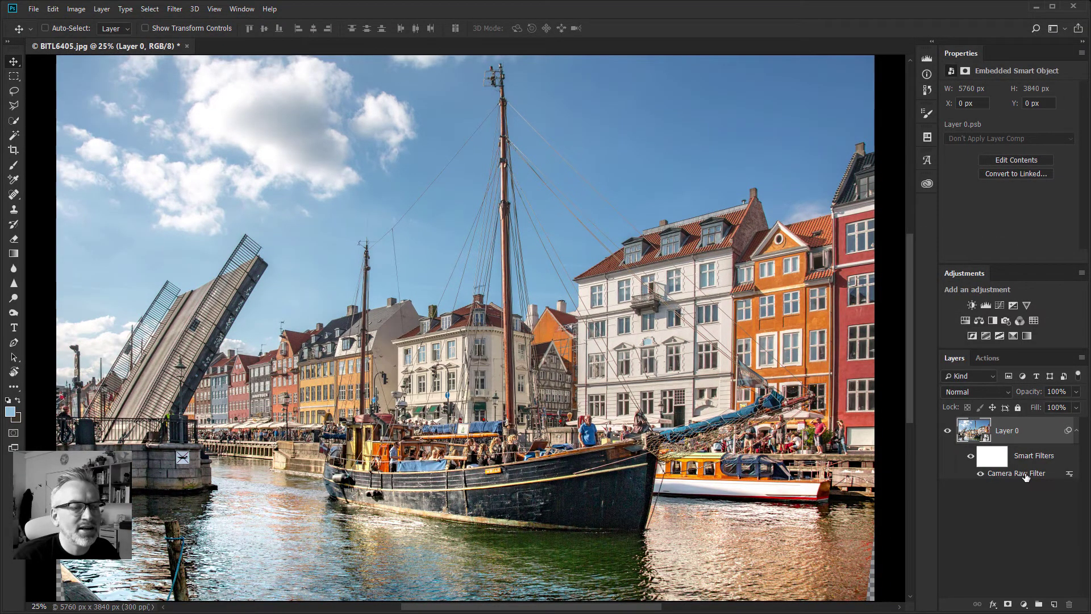
Hide and then re-show the Camera Raw Filter in the Layers panel to compare.
{"action": "left_click", "coordinate": [979, 473]}
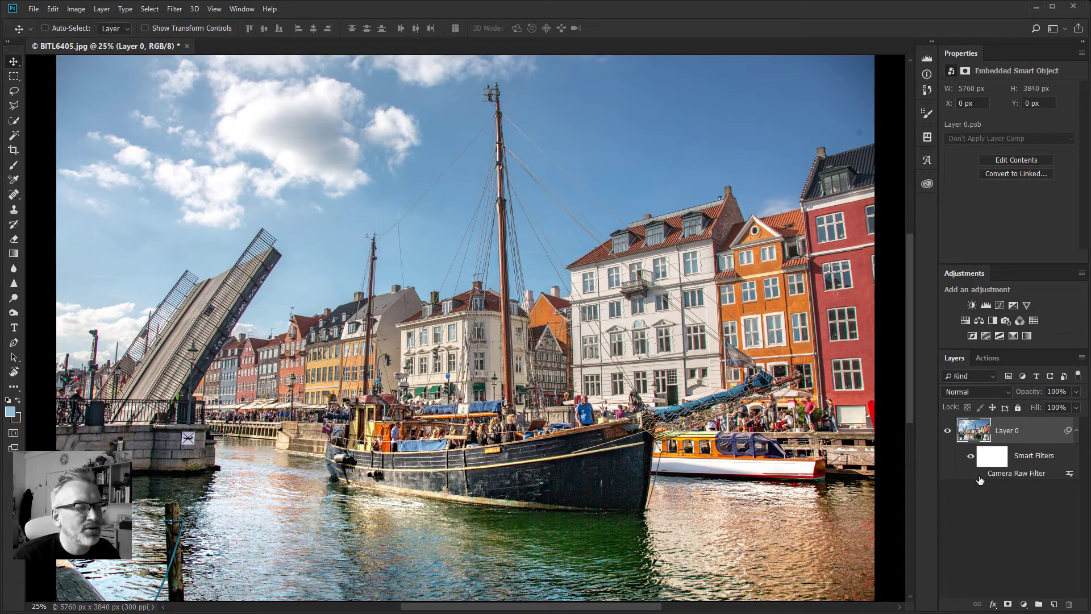
{"action": "left_click", "coordinate": [981, 475]}
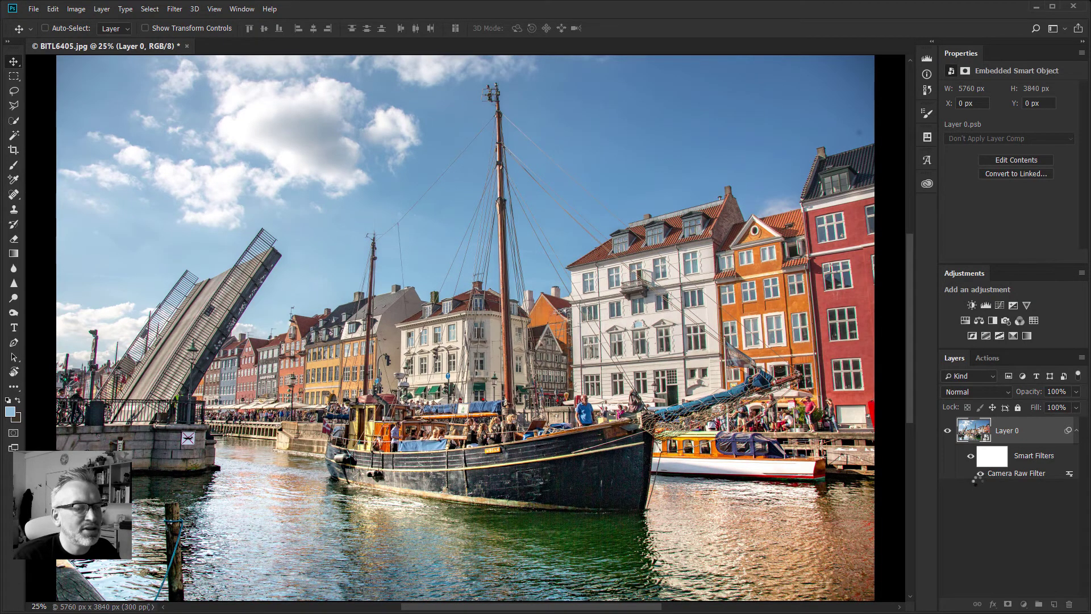